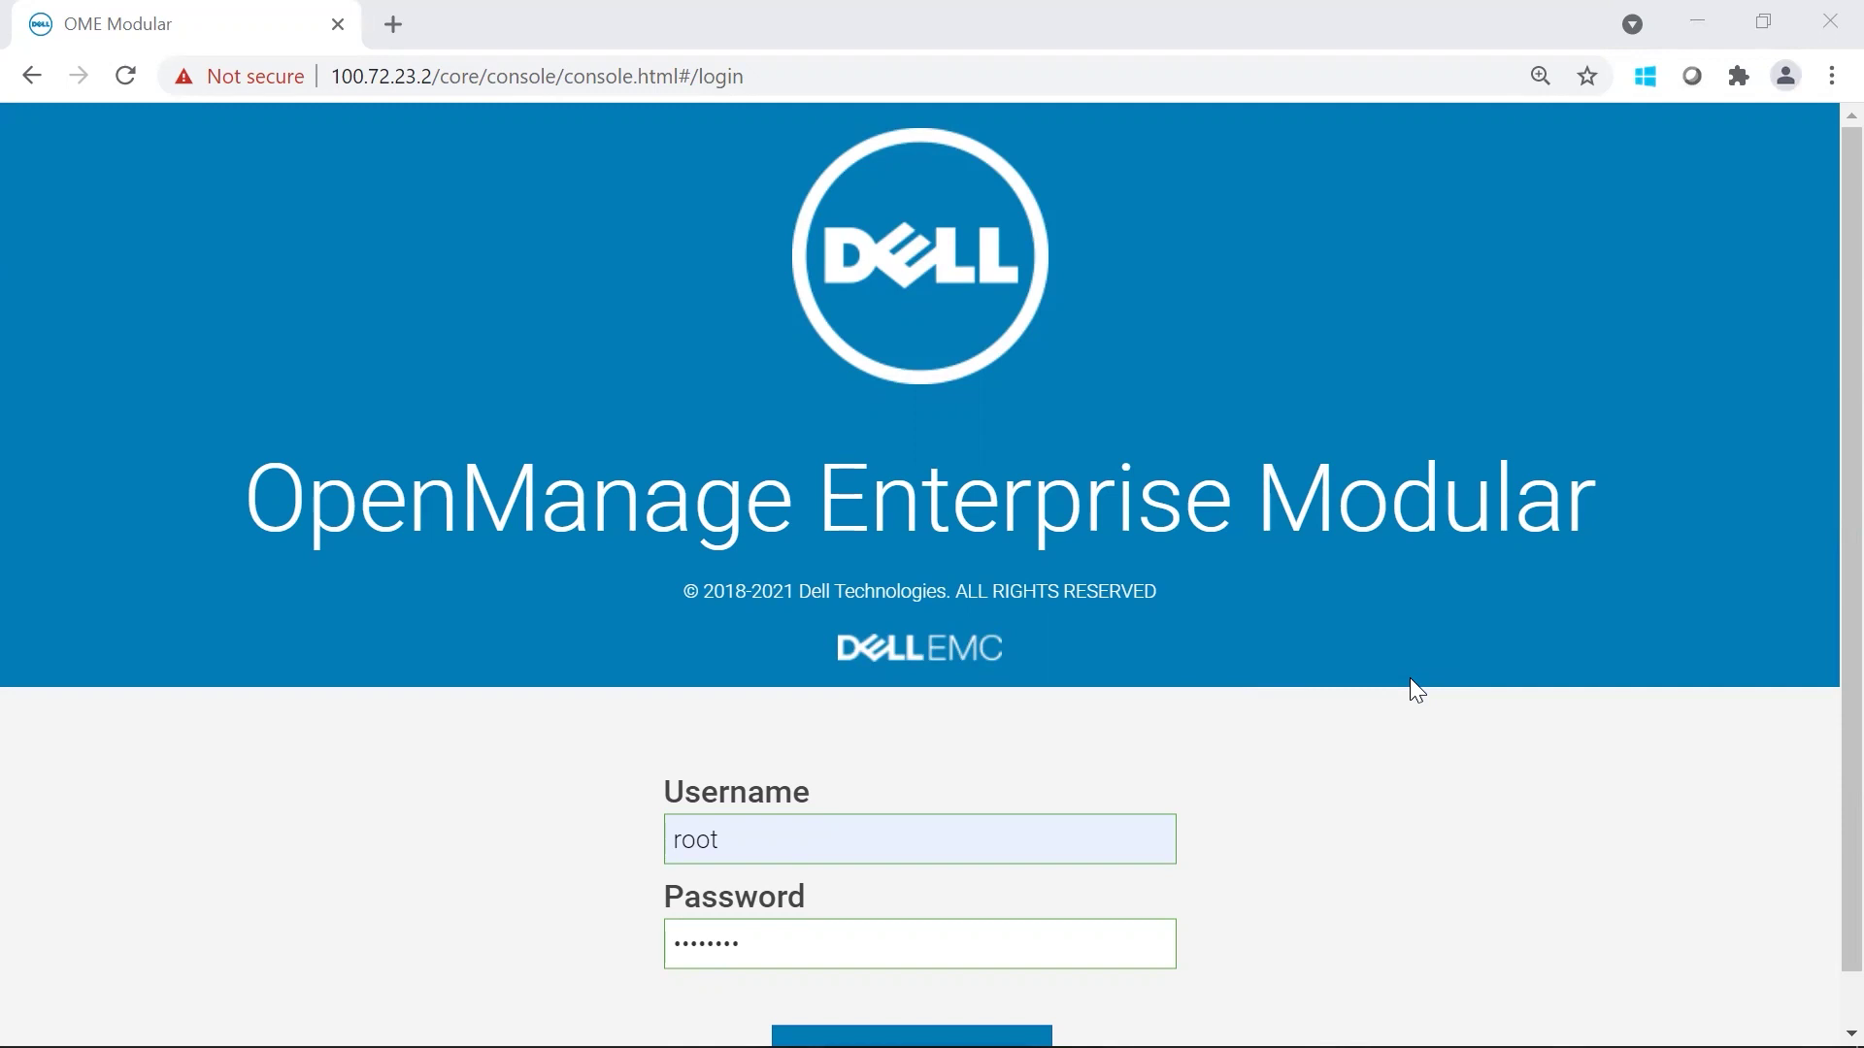
Step: Log in to OME-M and copy the LEAD chassis IP 100.72.23.50 from the LabGroup dashboard
key("Return")
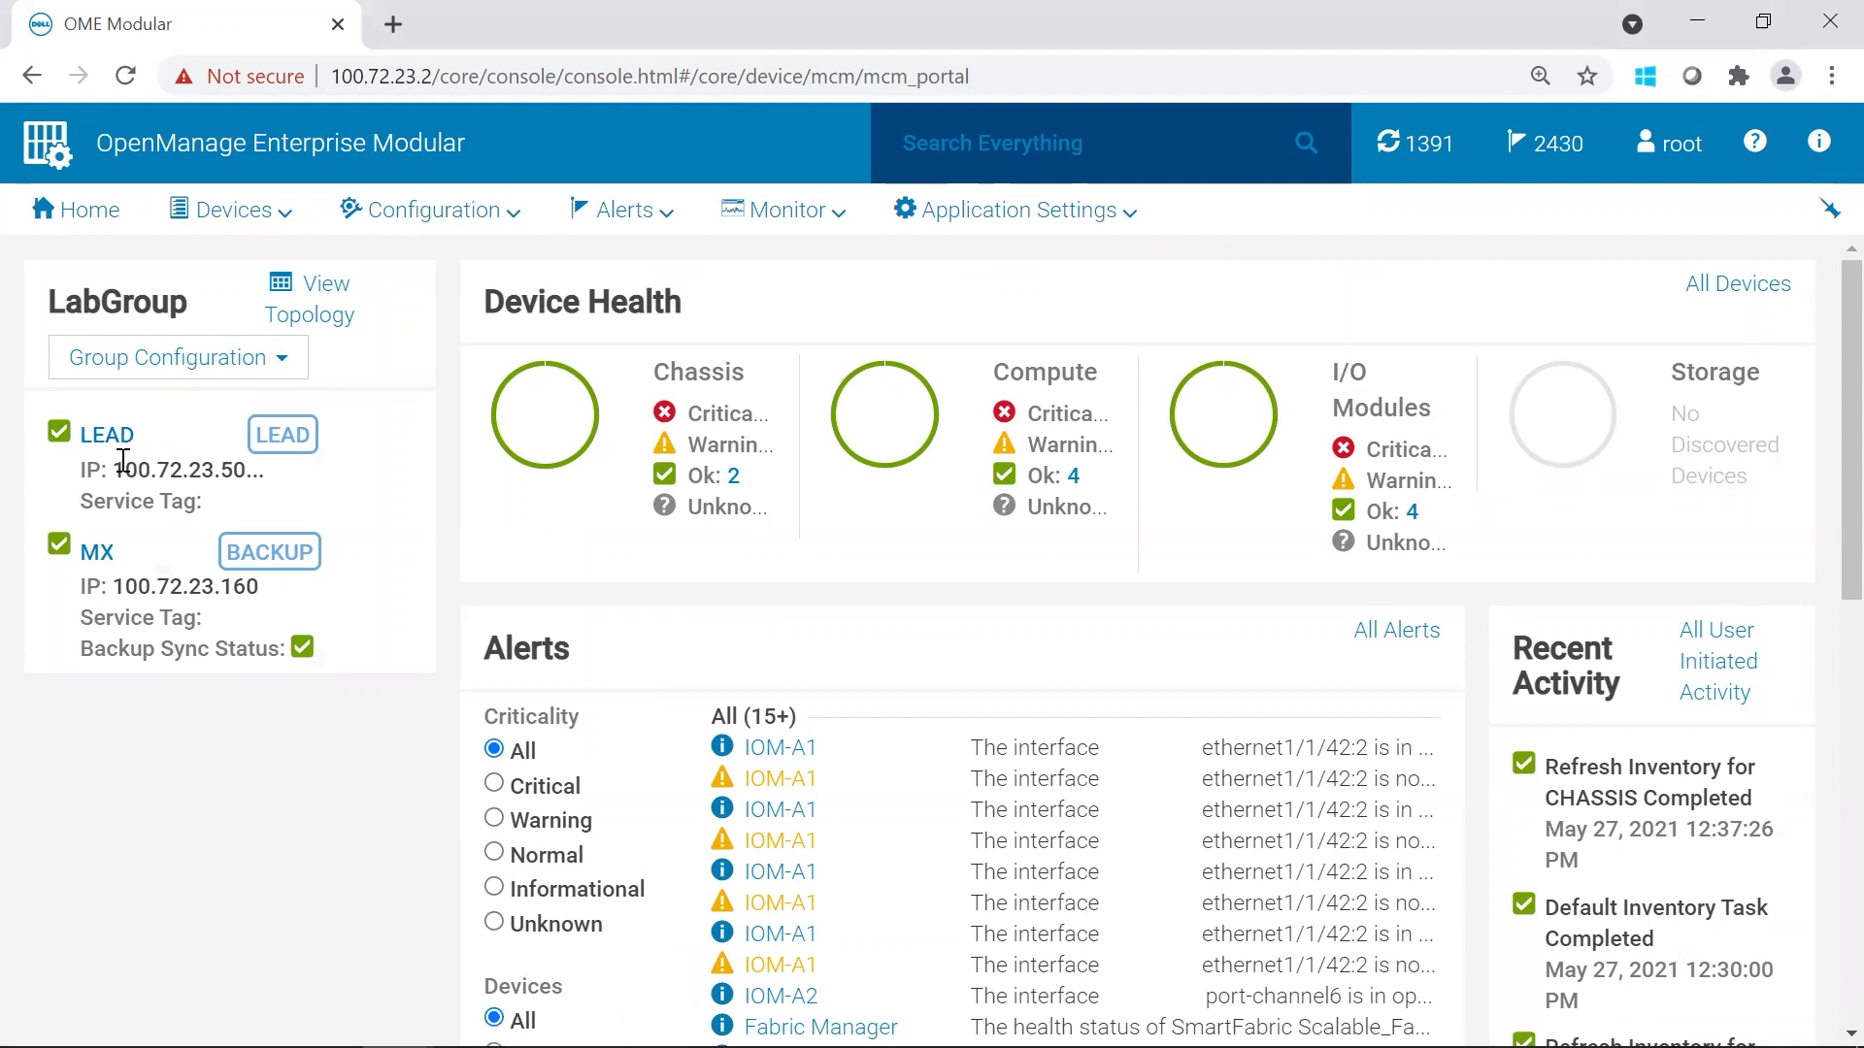
left_click_drag(120, 466, 244, 468)
key("ctrl+c")
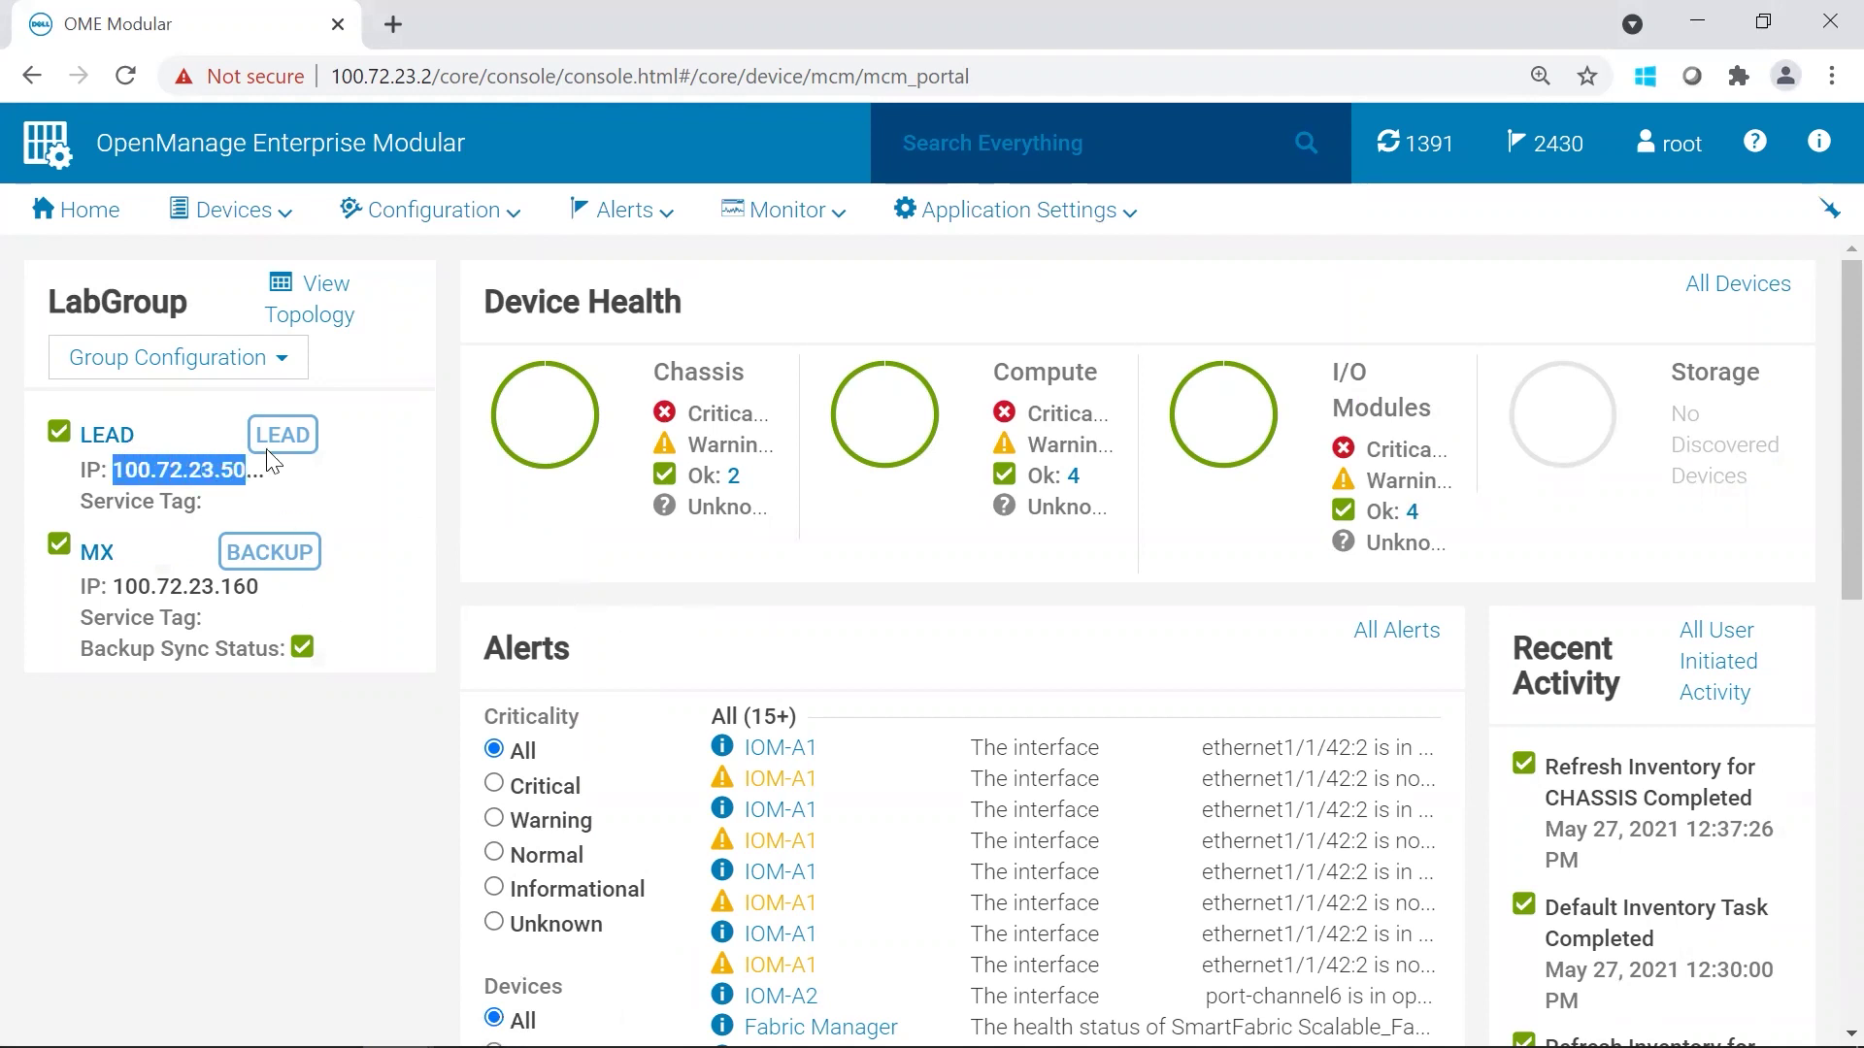
Step: Open a PuTTY SSH session to 100.72.23.50 and log in as root with the account password
left_click(354, 316)
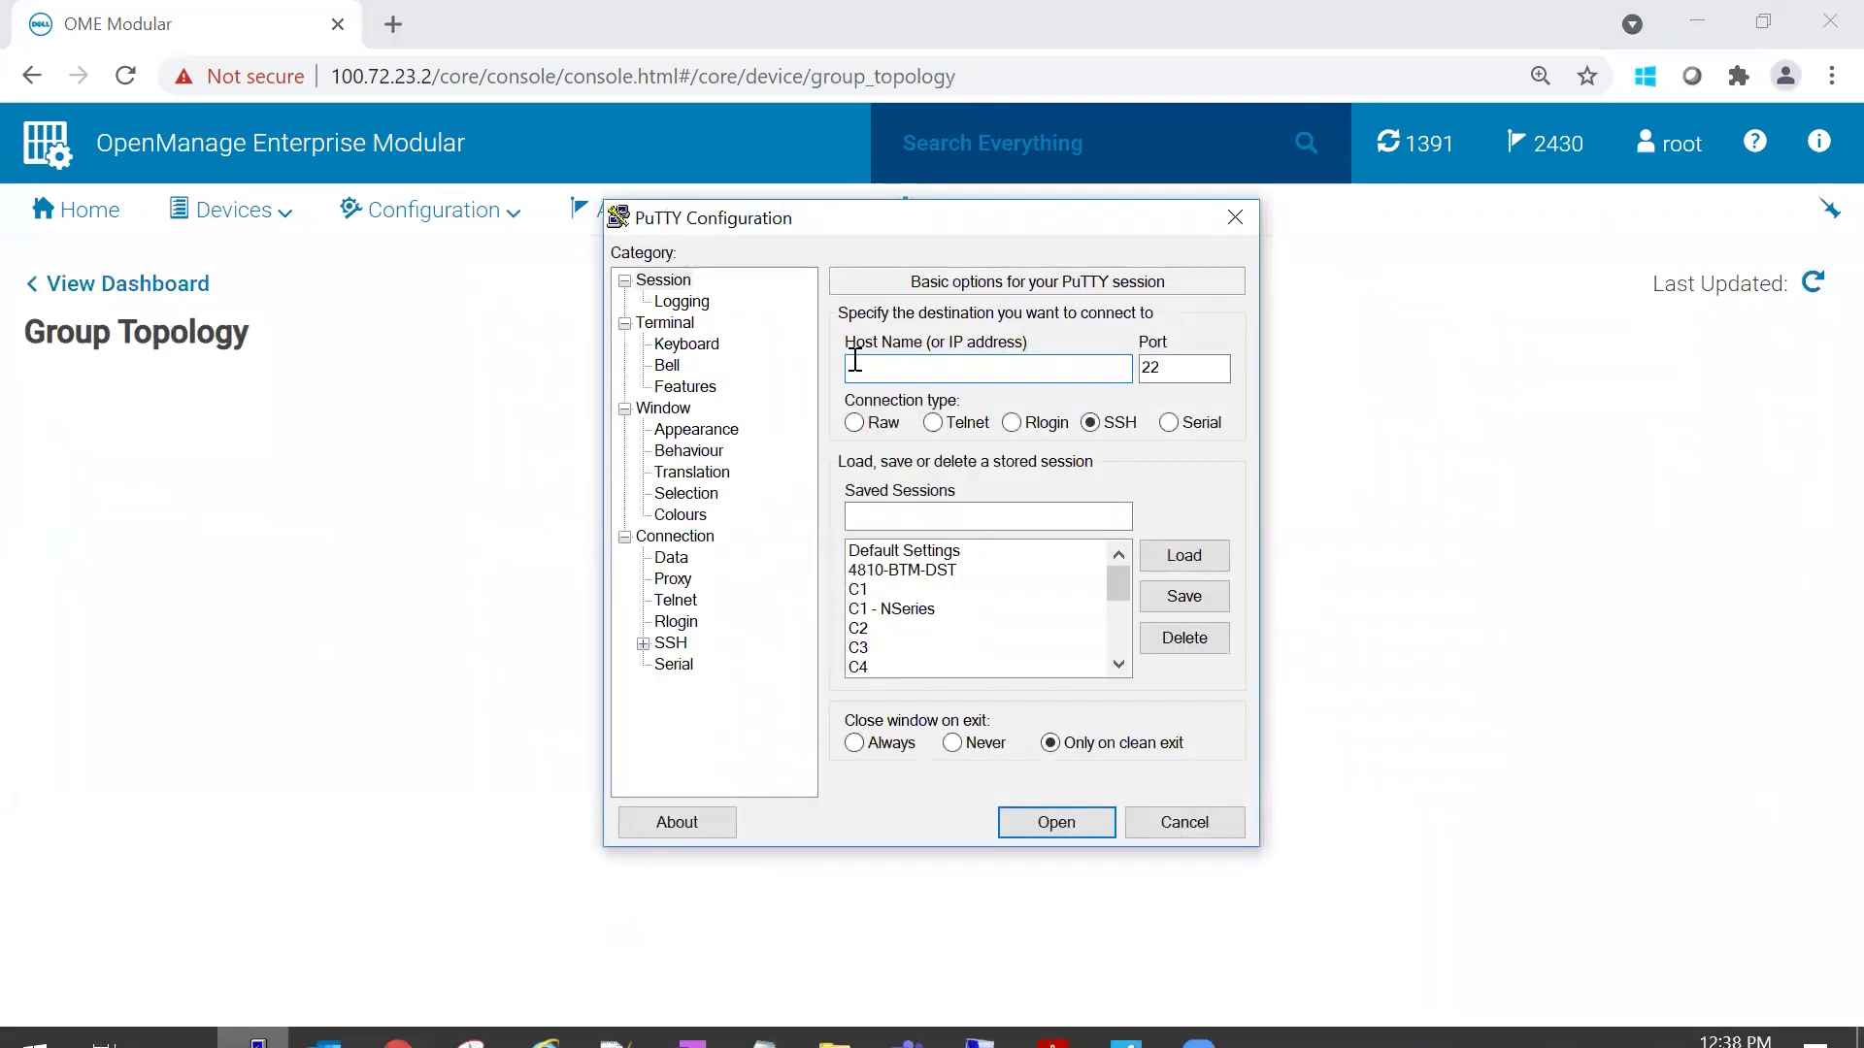
key("ctrl+v")
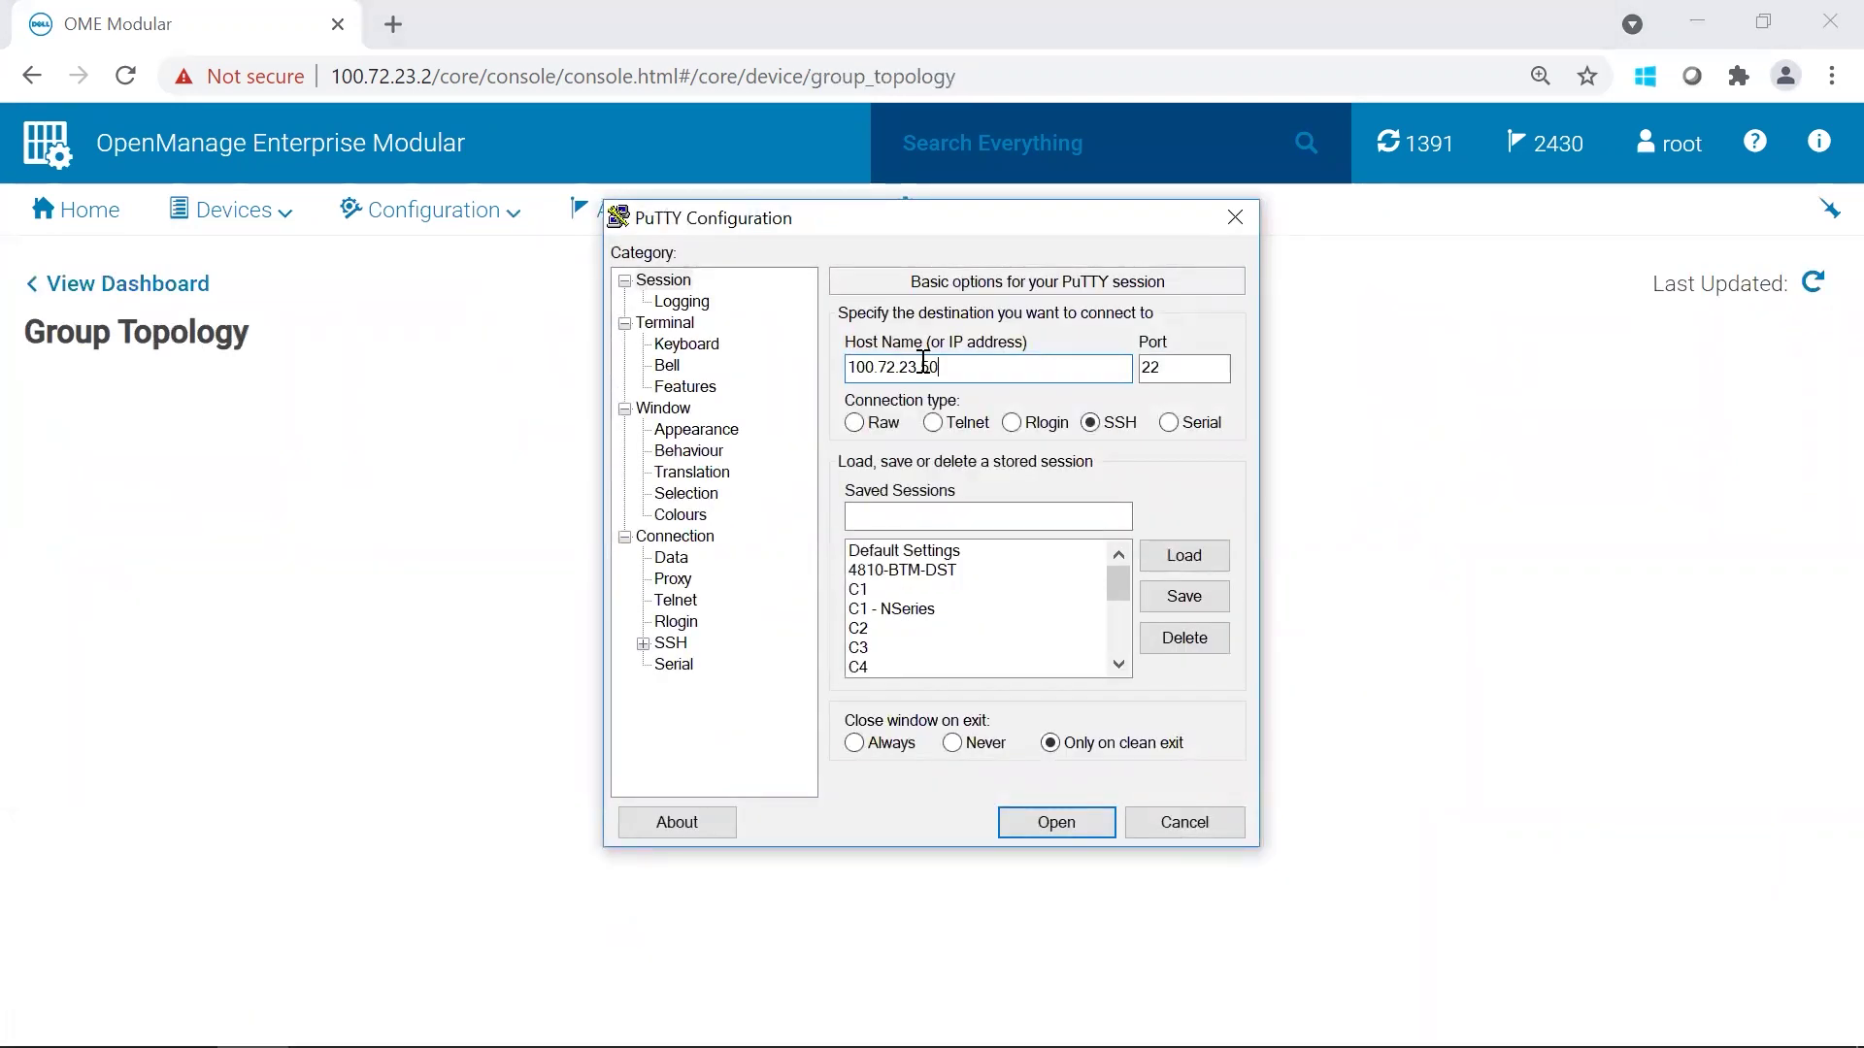
key("Return")
type("root")
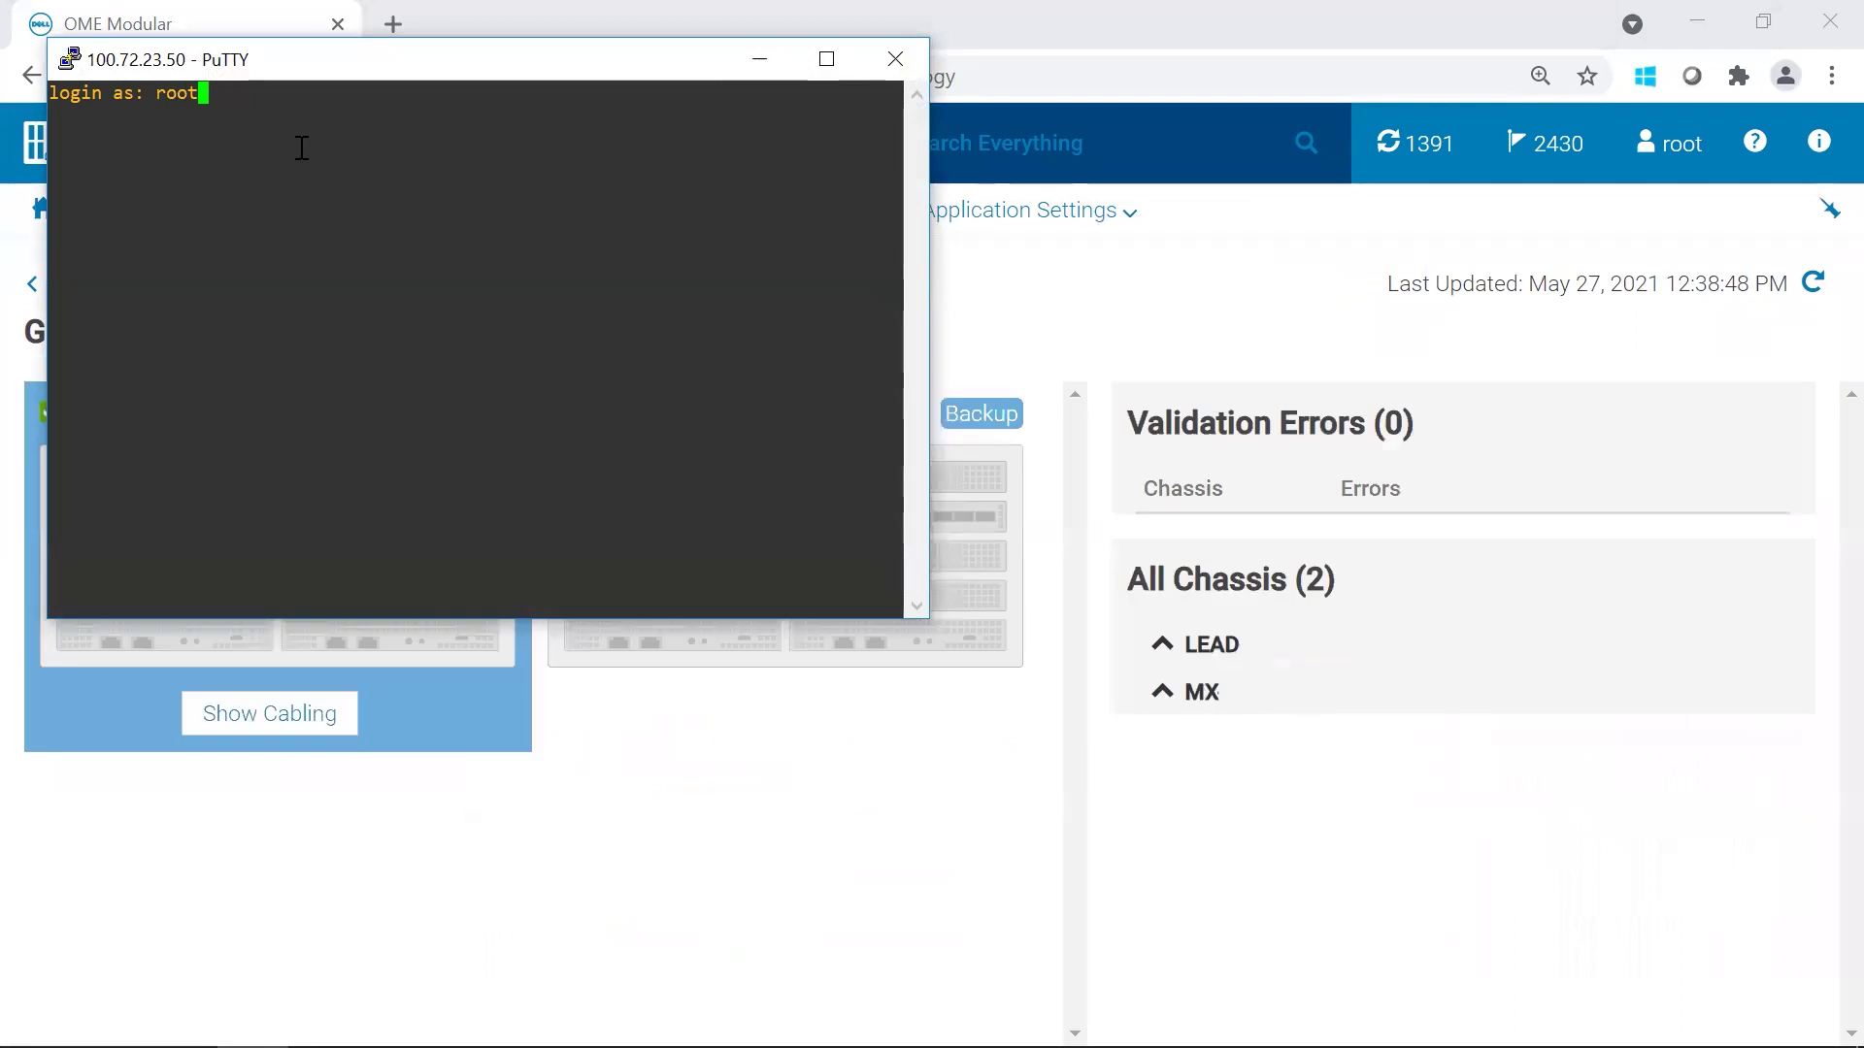
key("Return")
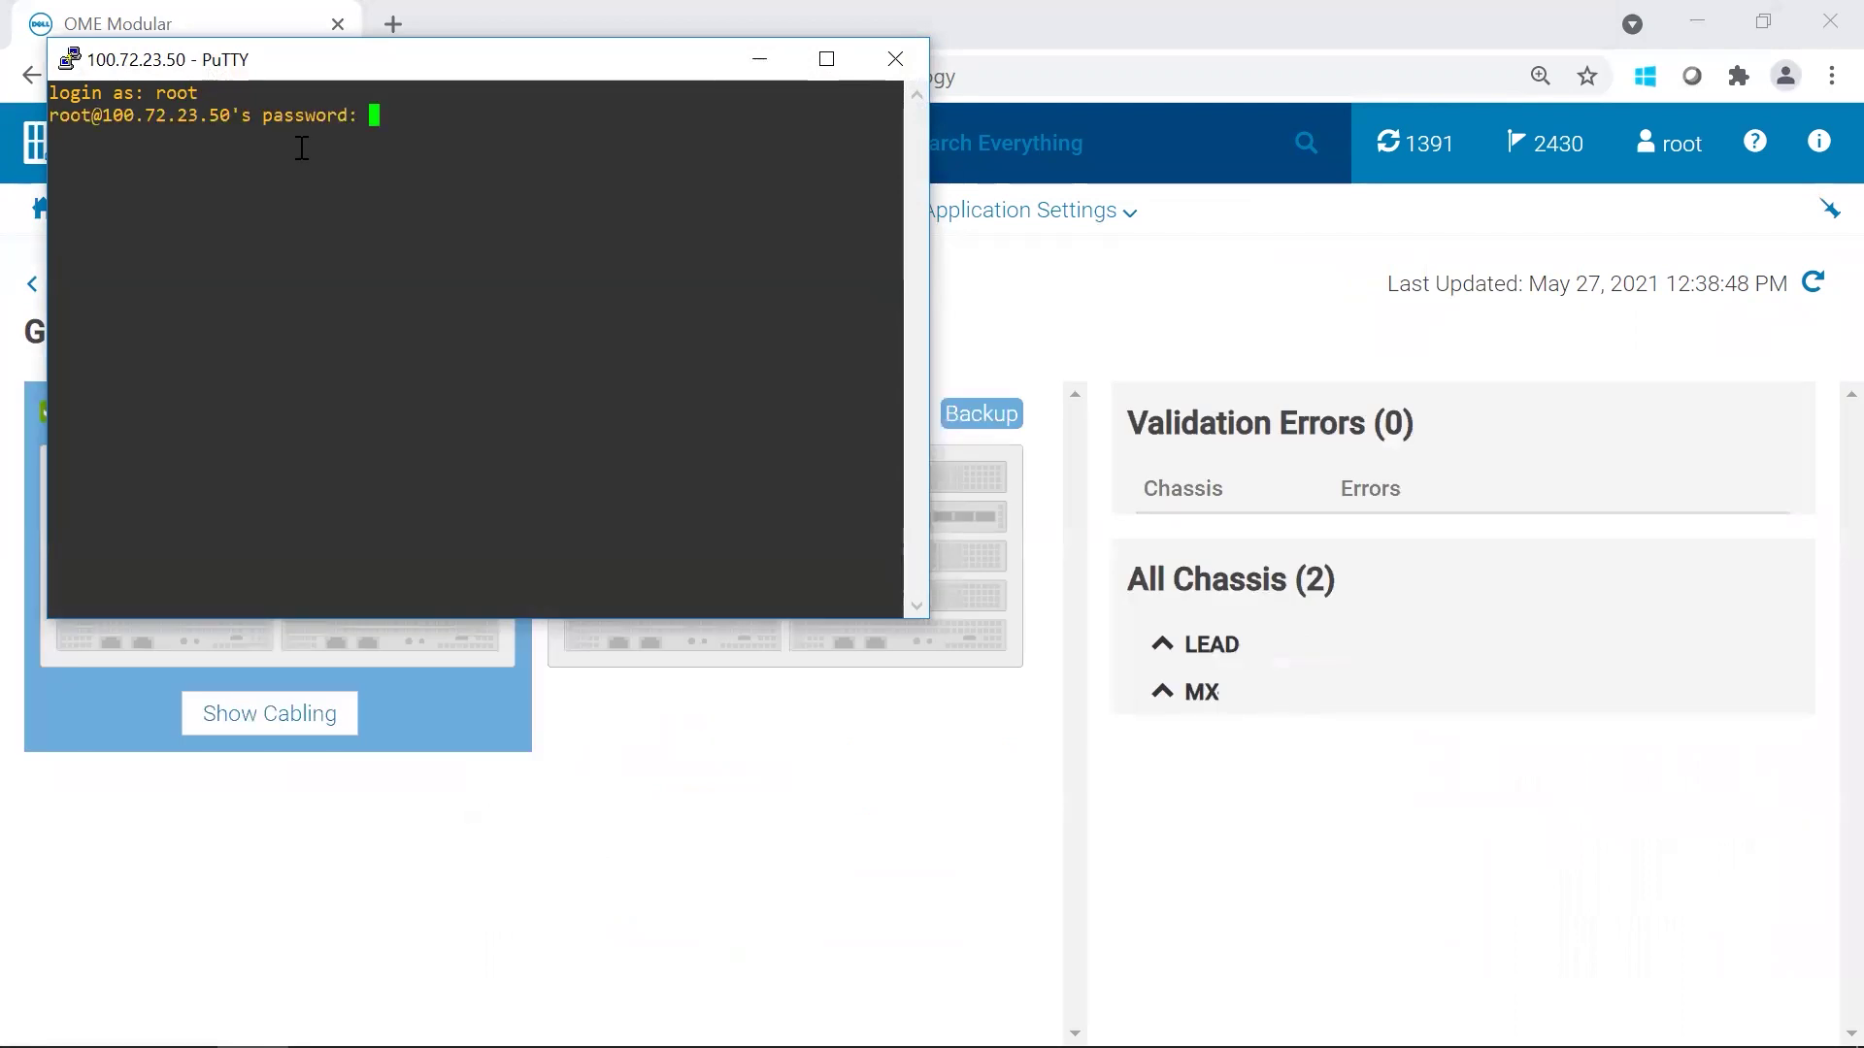
key("Return")
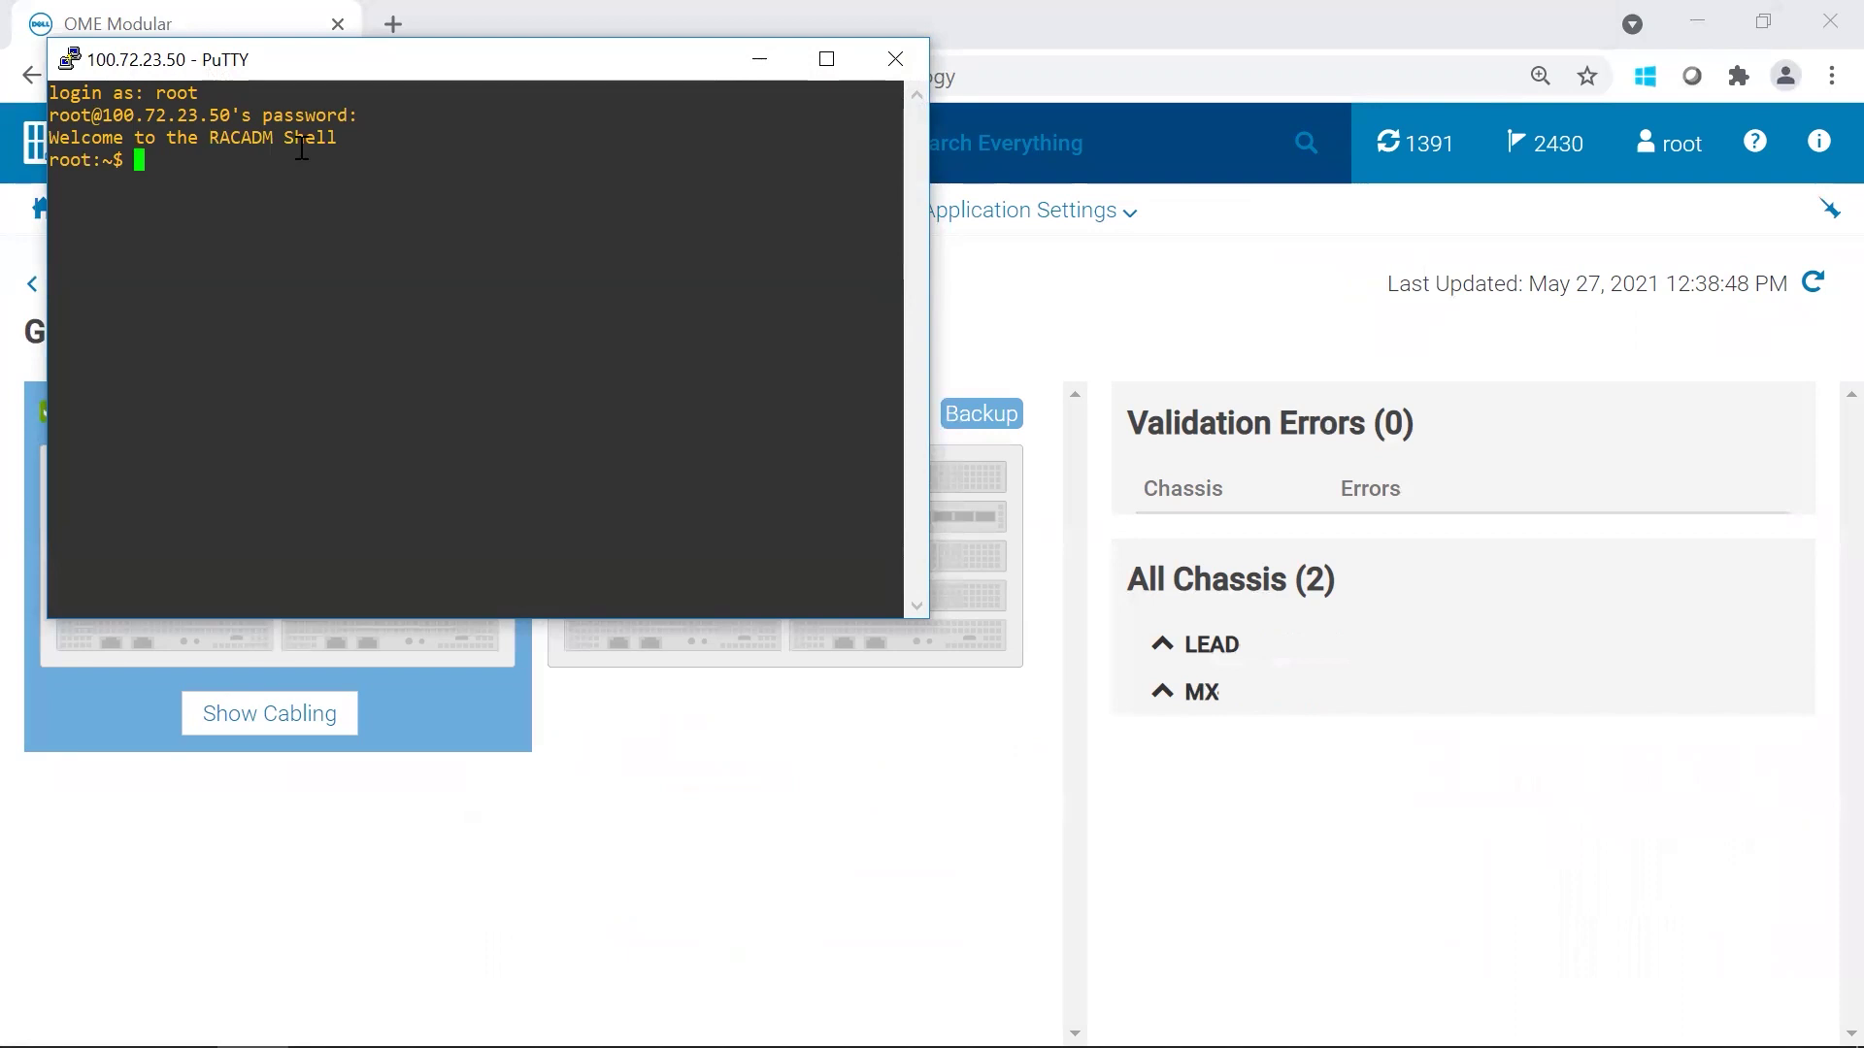
Step: Show the Group Topology cabling and review the connected ports of the LEAD and MX chassis
left_click(1245, 825)
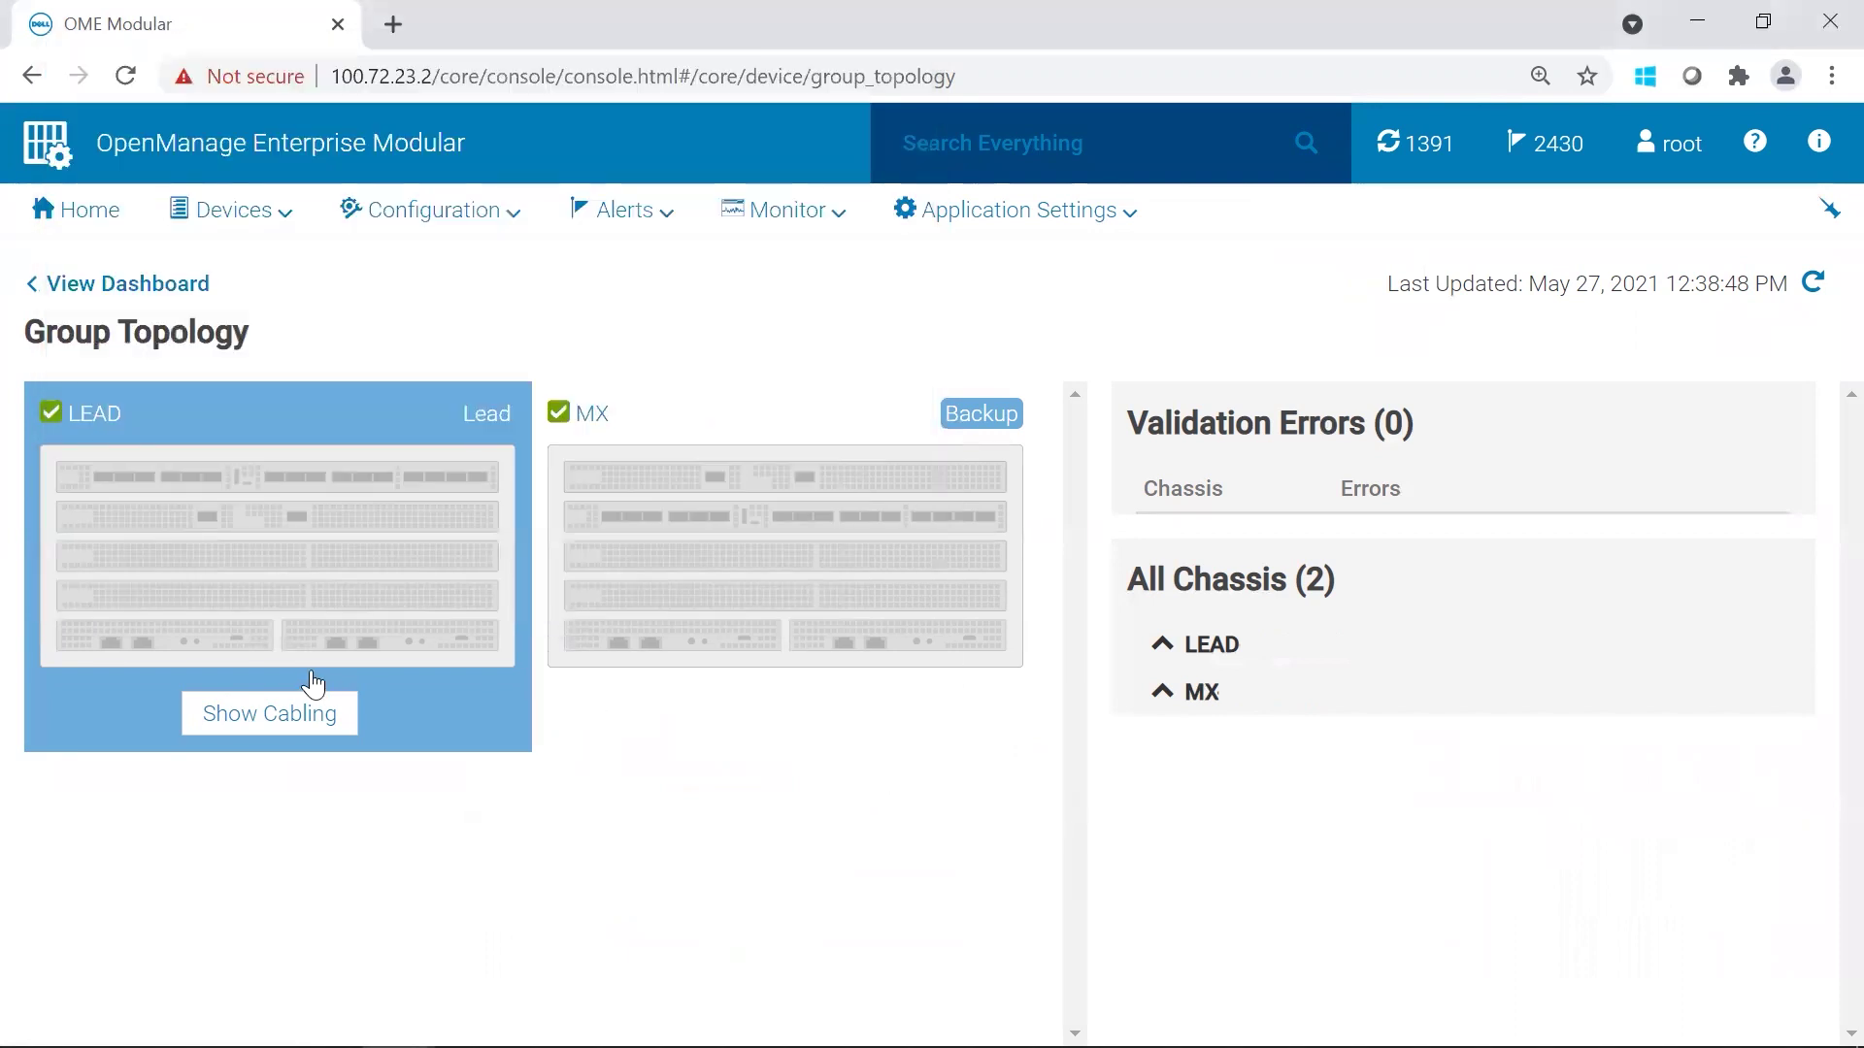
left_click(297, 711)
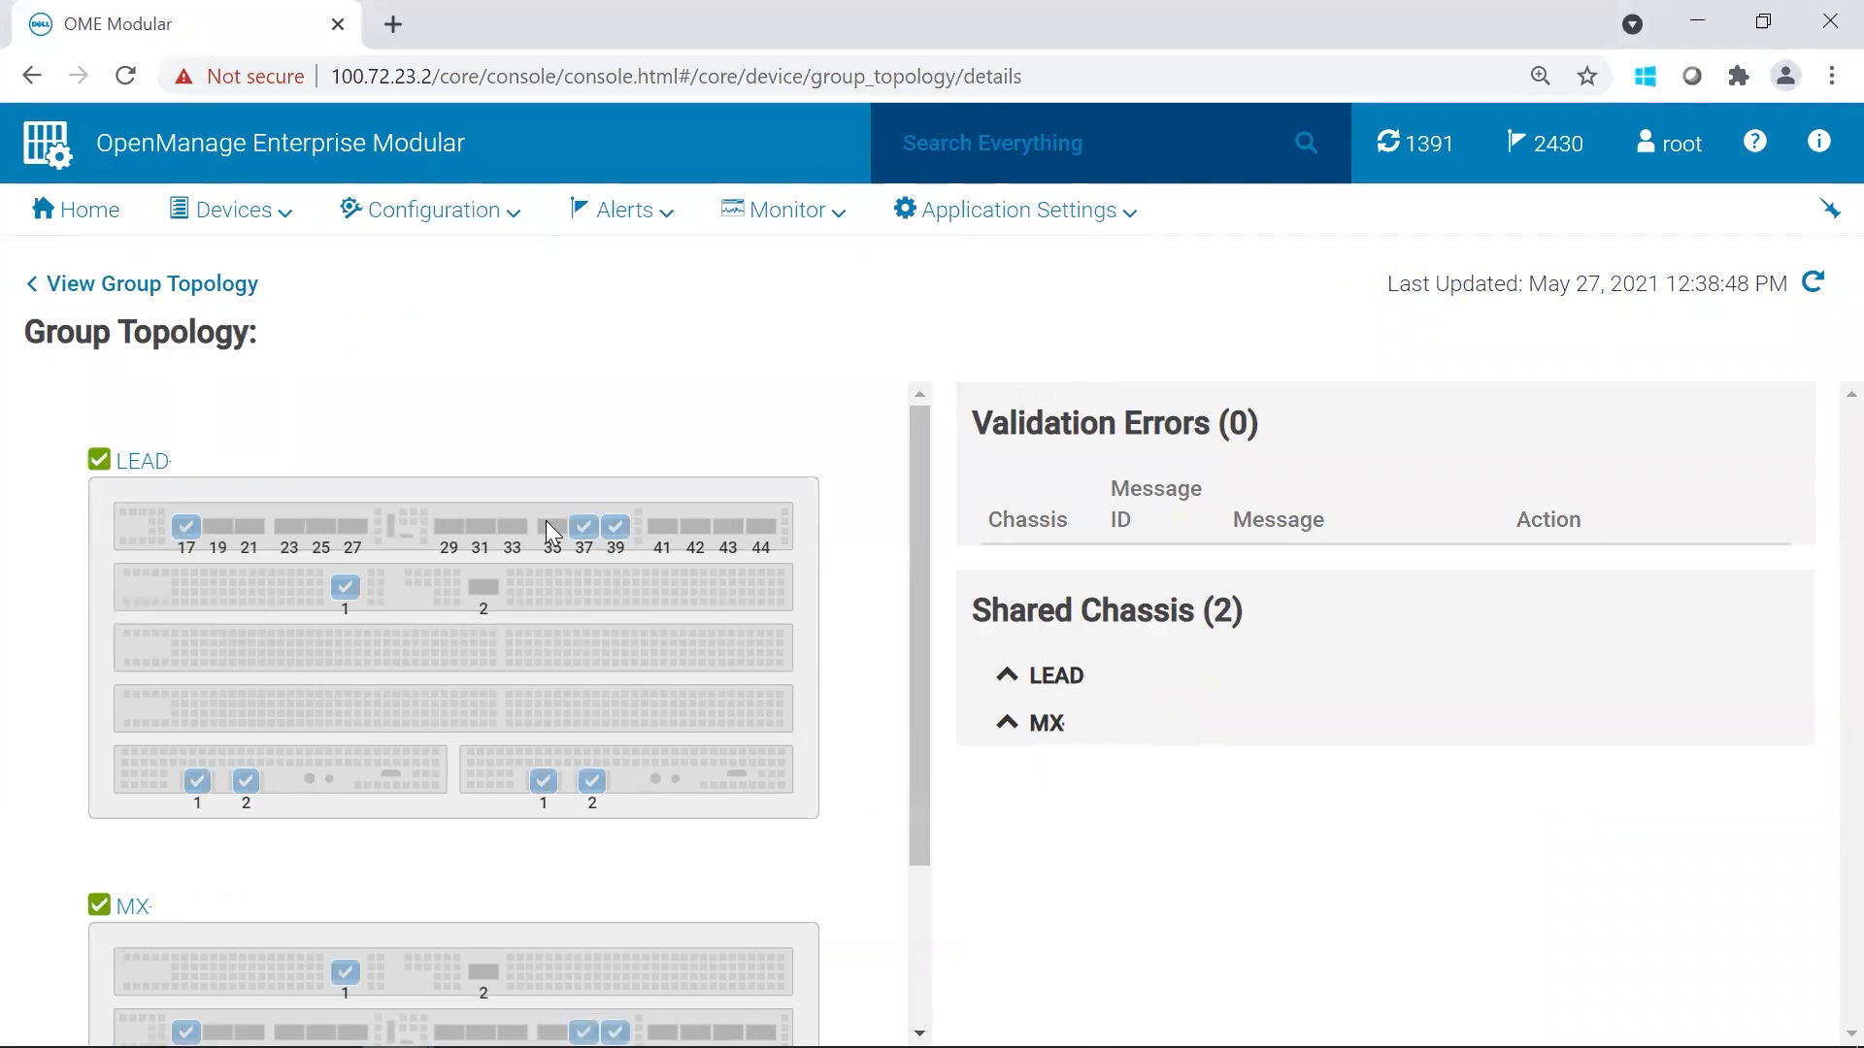
scroll(126, 922, "down", 3)
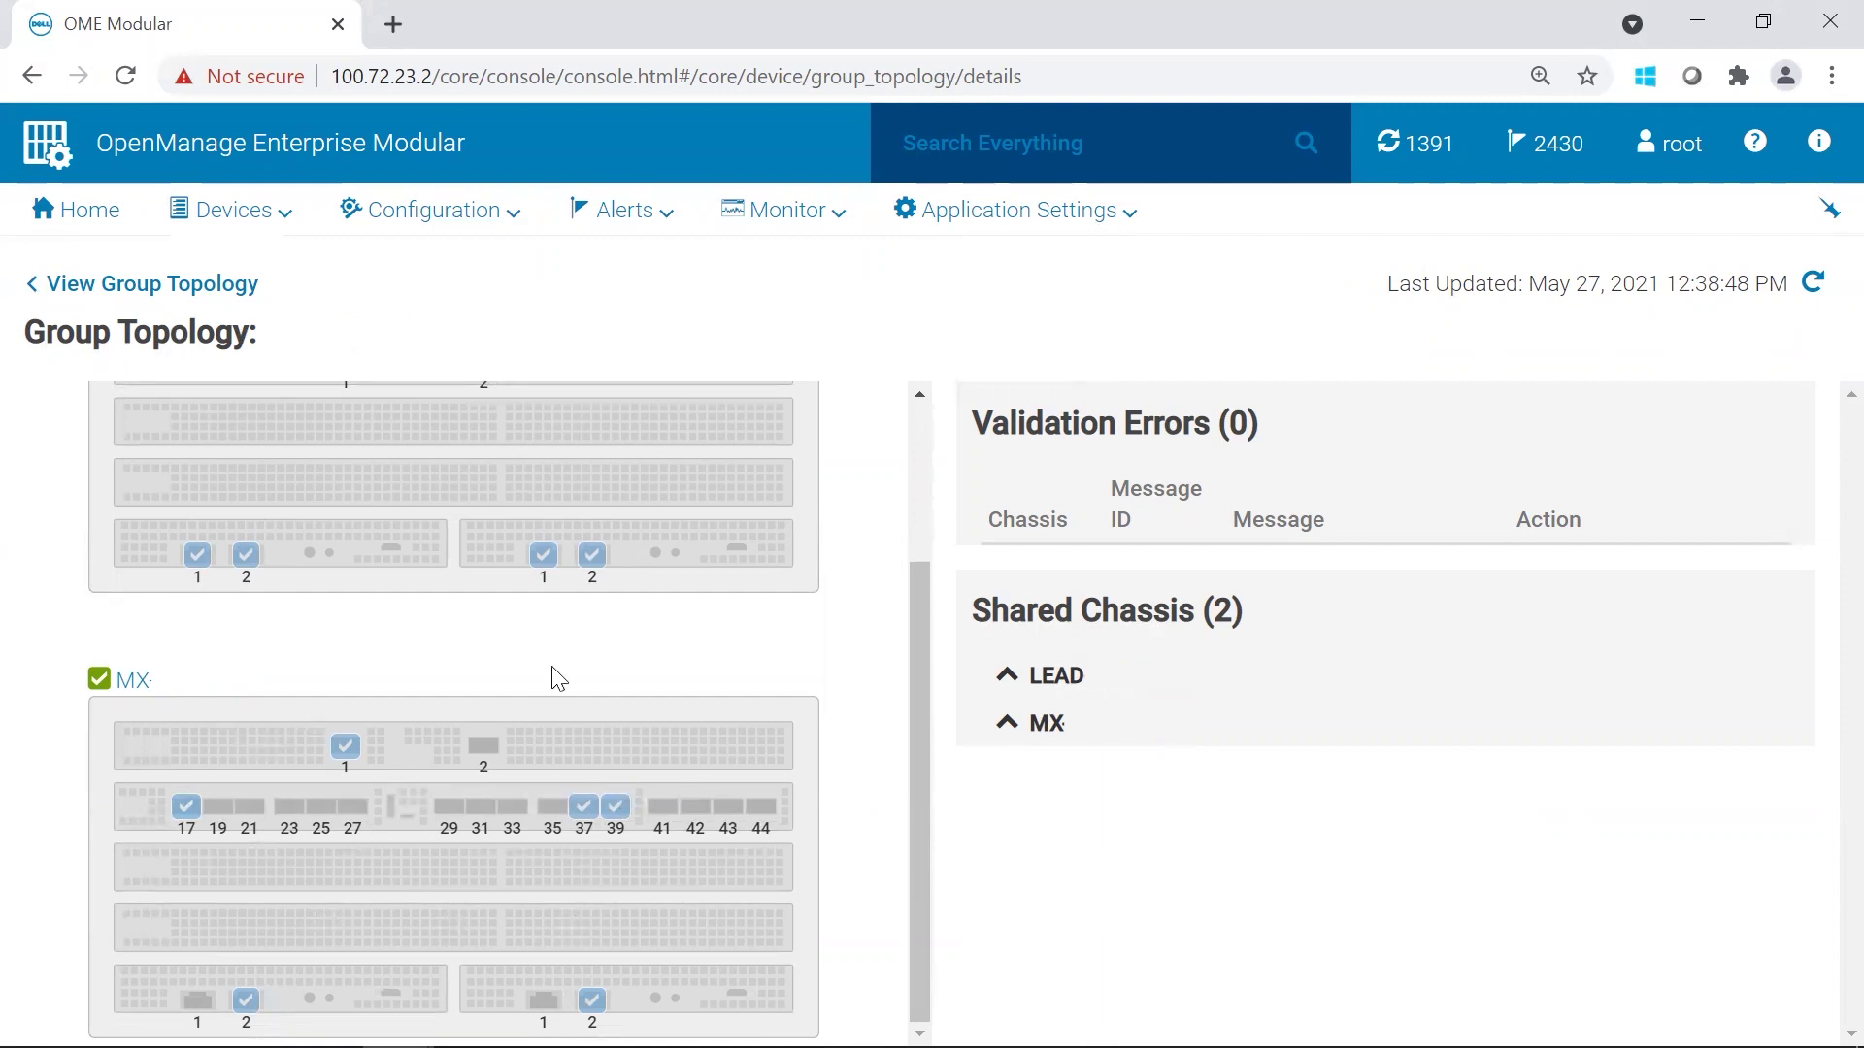
scroll(920, 652, "up", 1)
left_click_drag(920, 652, 904, 495)
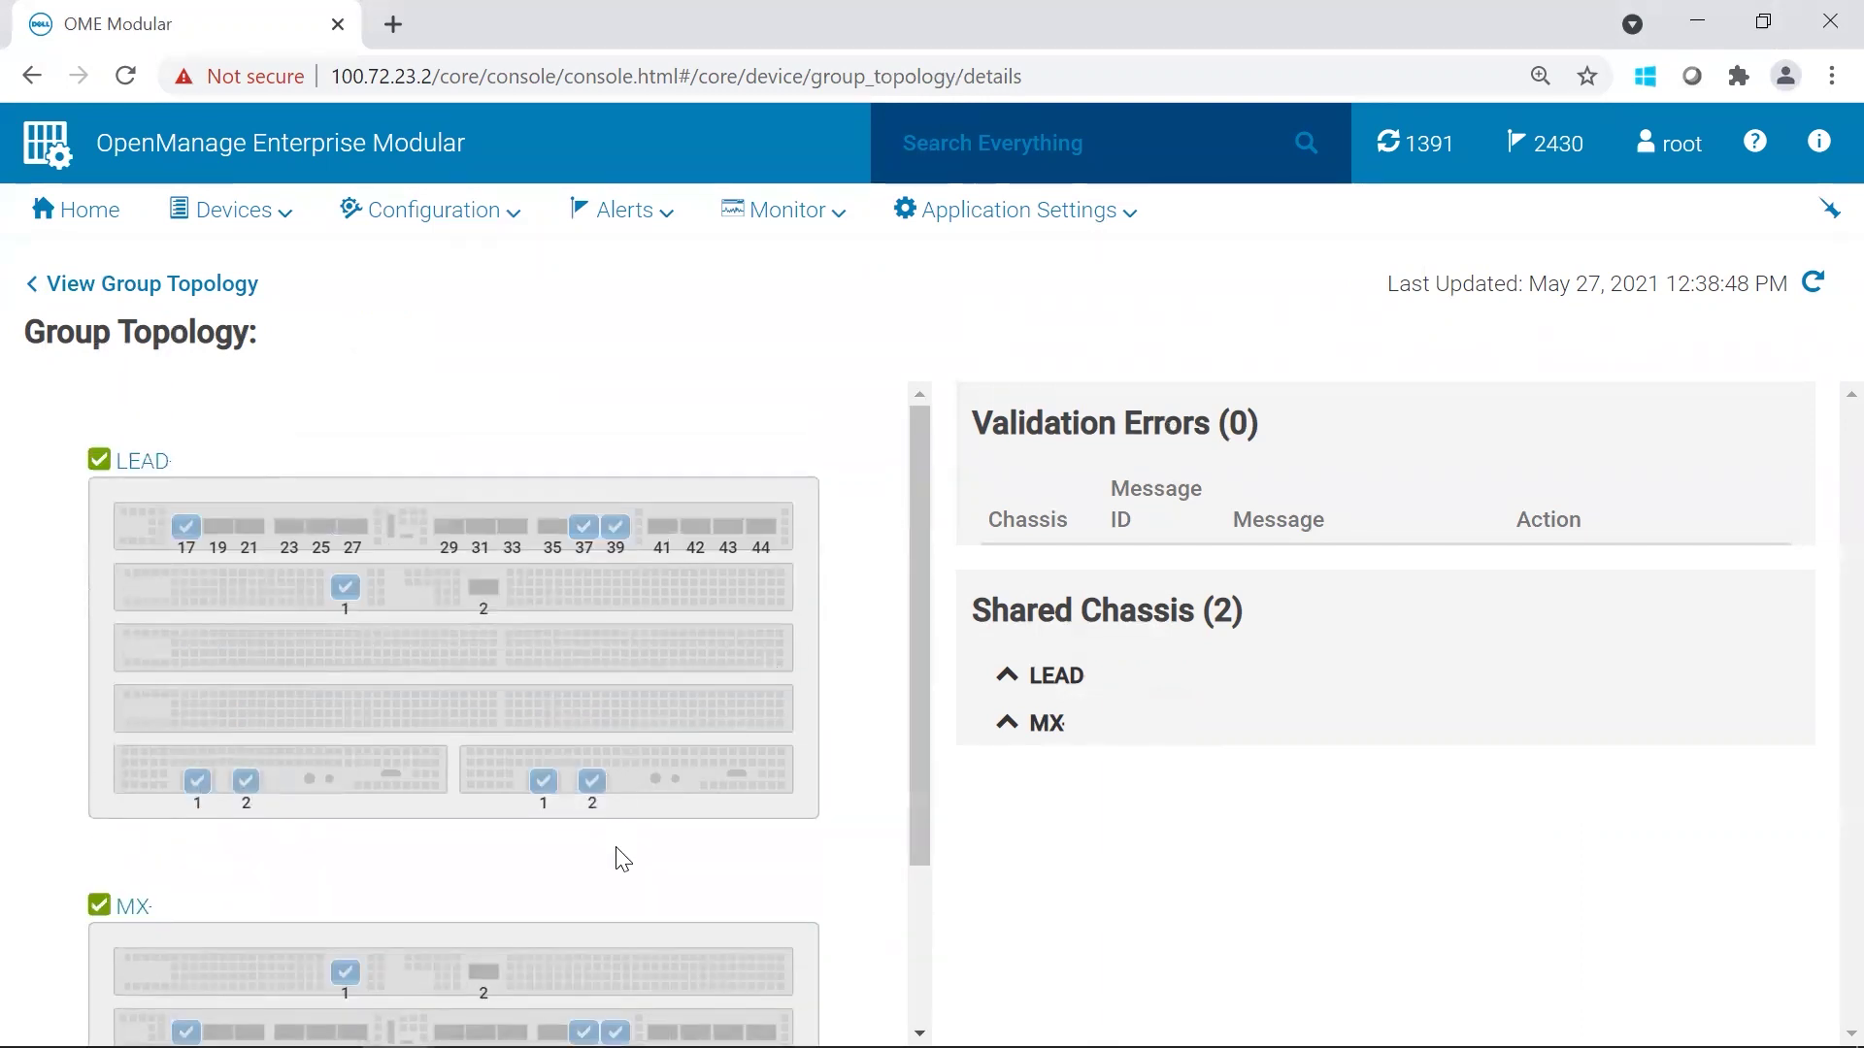
Step: Connect from the RACADM shell to switch-1 with 'racadm connect -m switch-1'
key("alt+Tab")
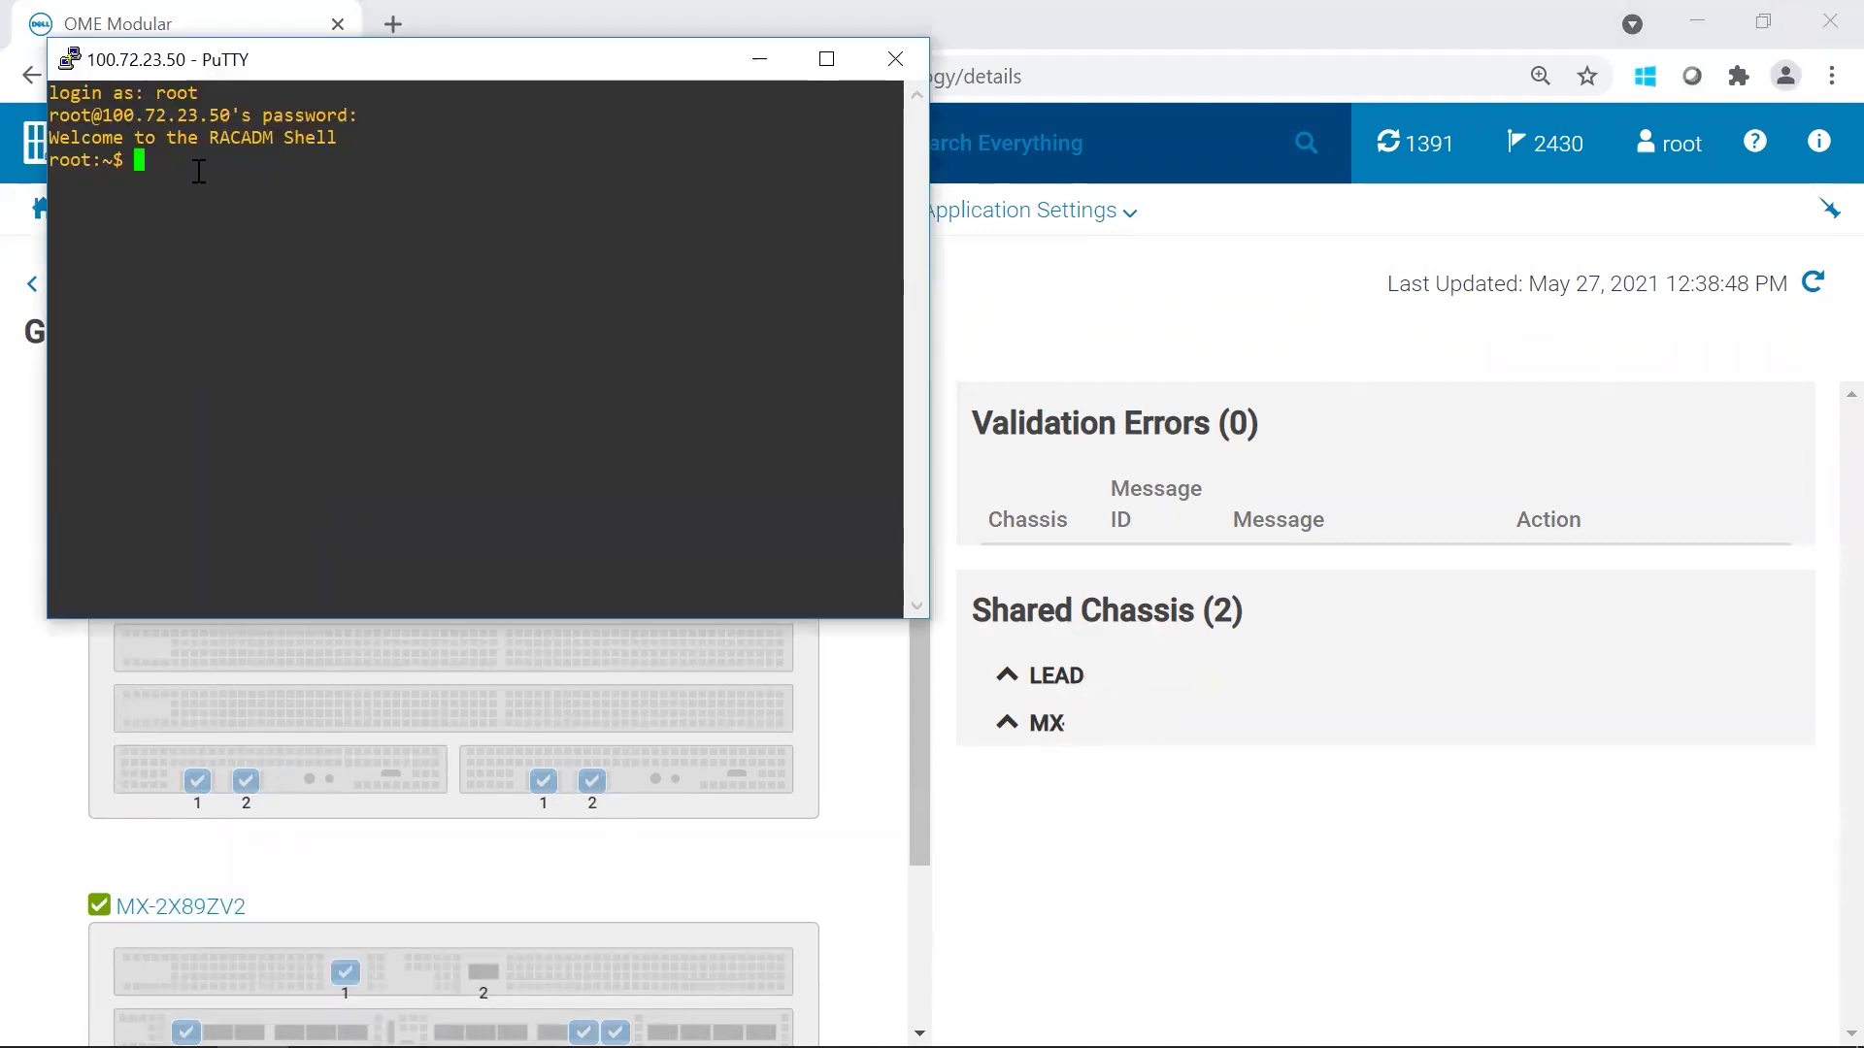
type("racad")
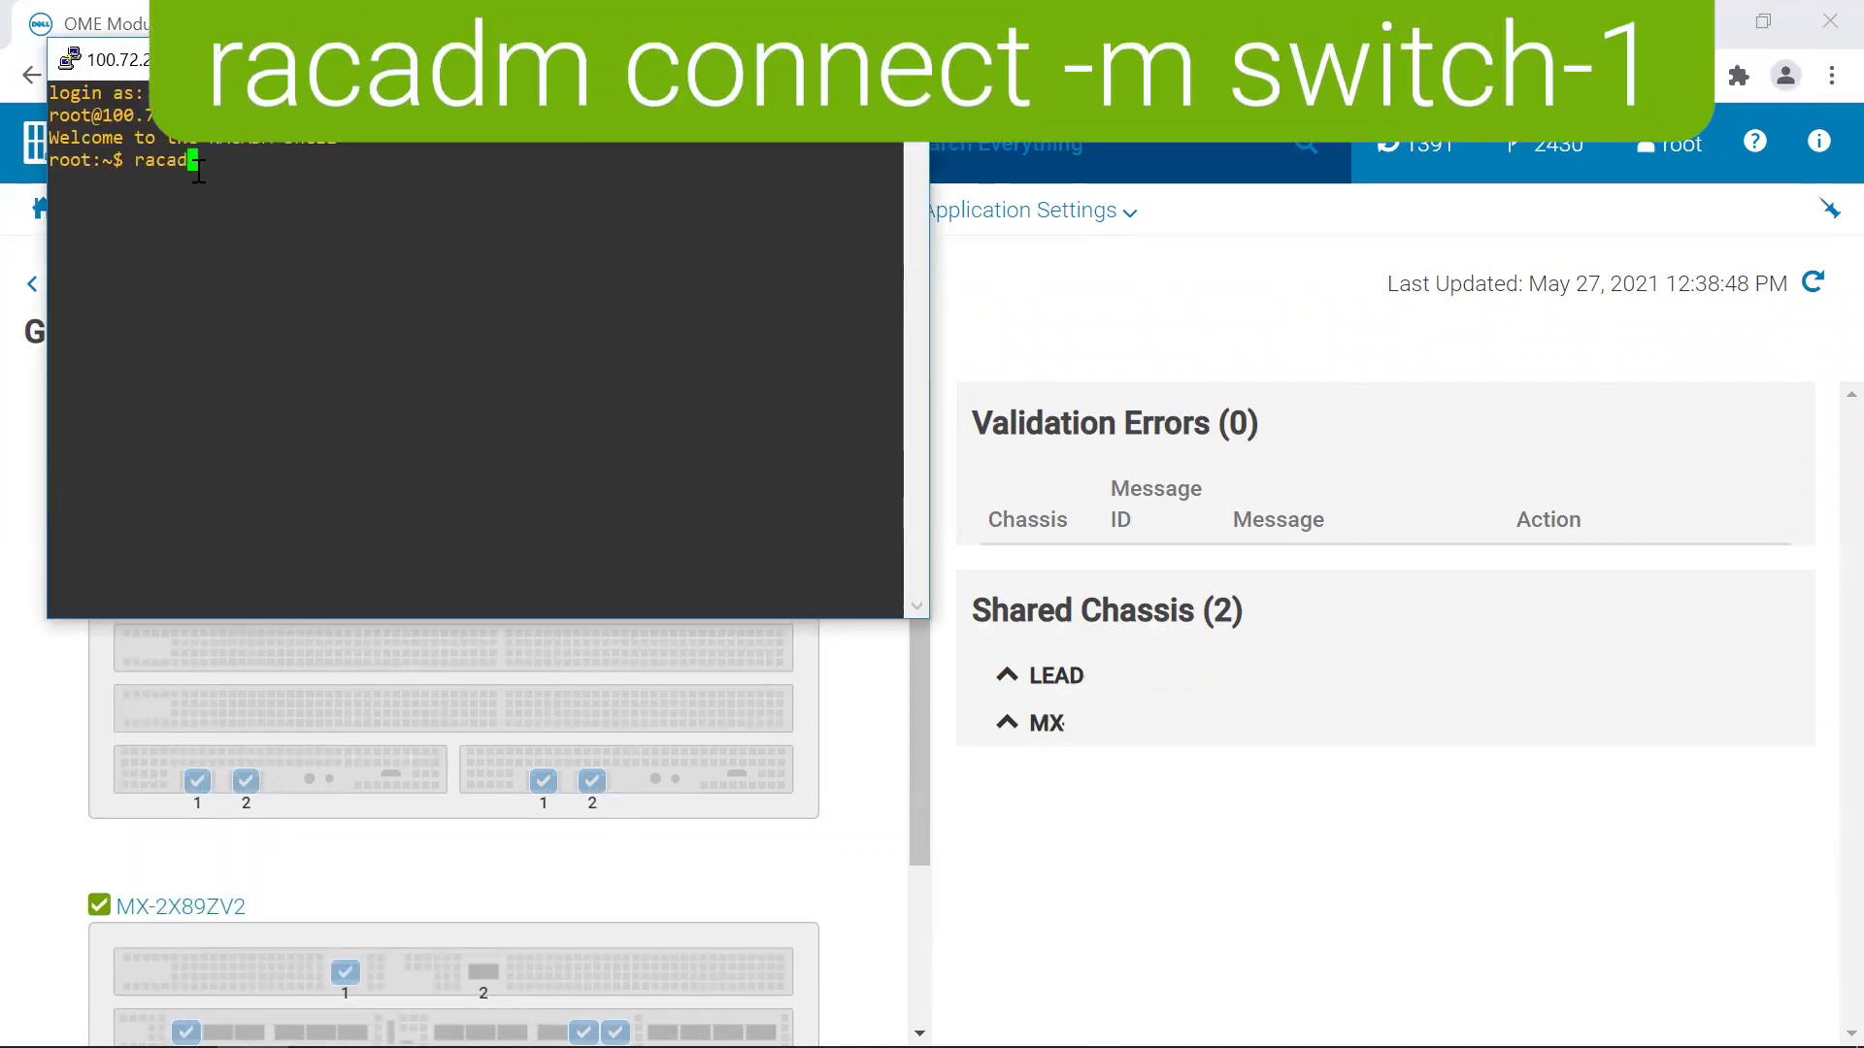
type("m connect -m switch-1")
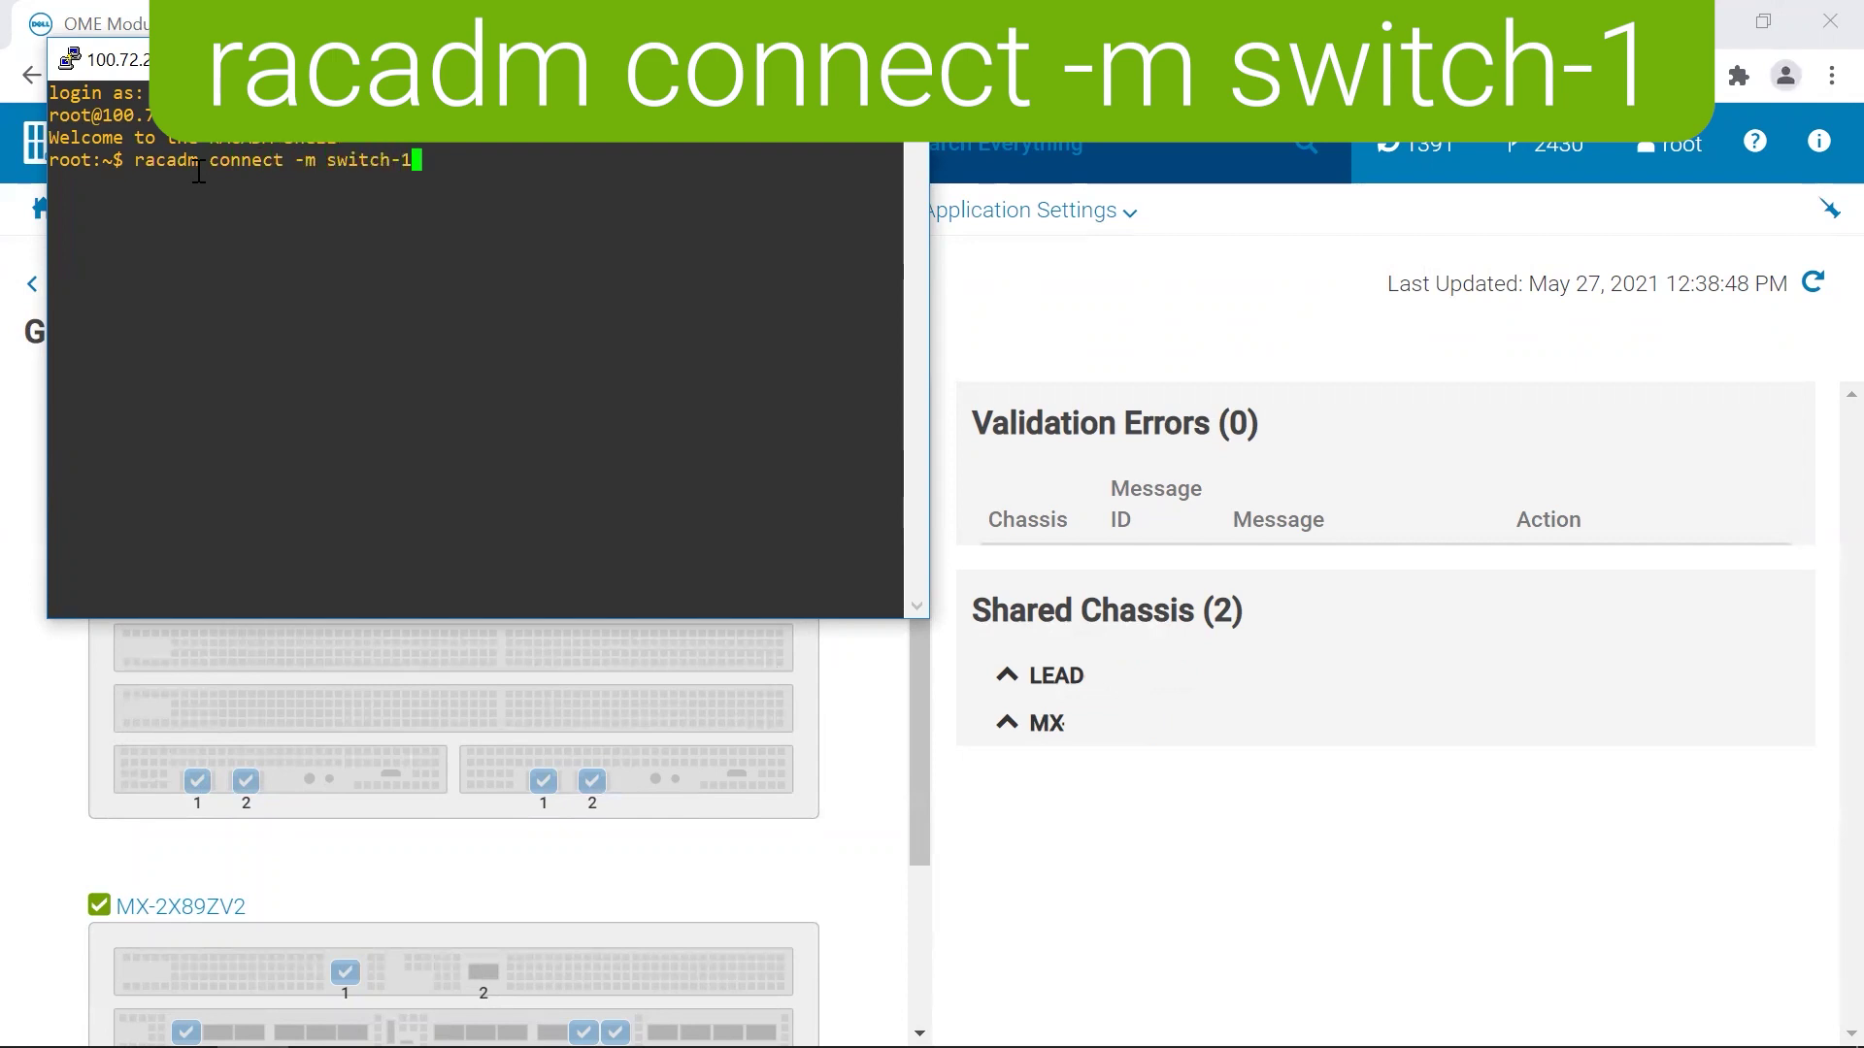
key("Return")
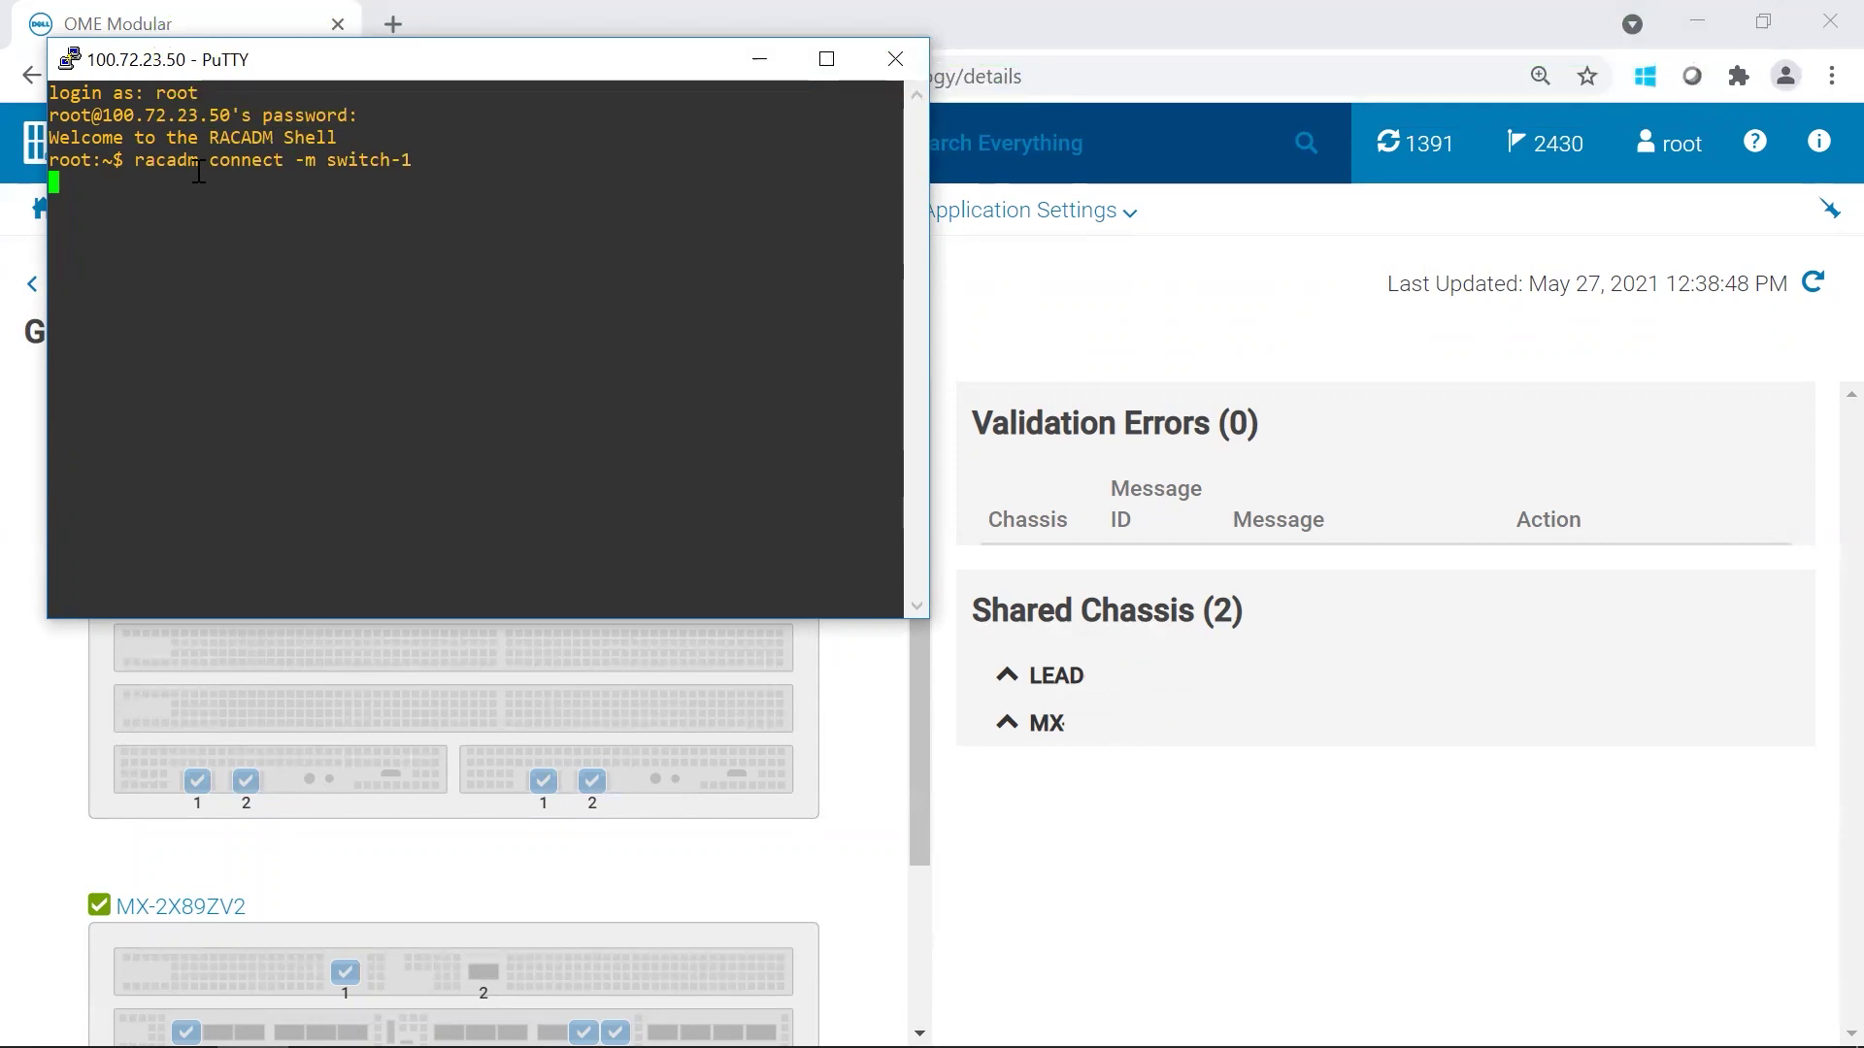
key("Return")
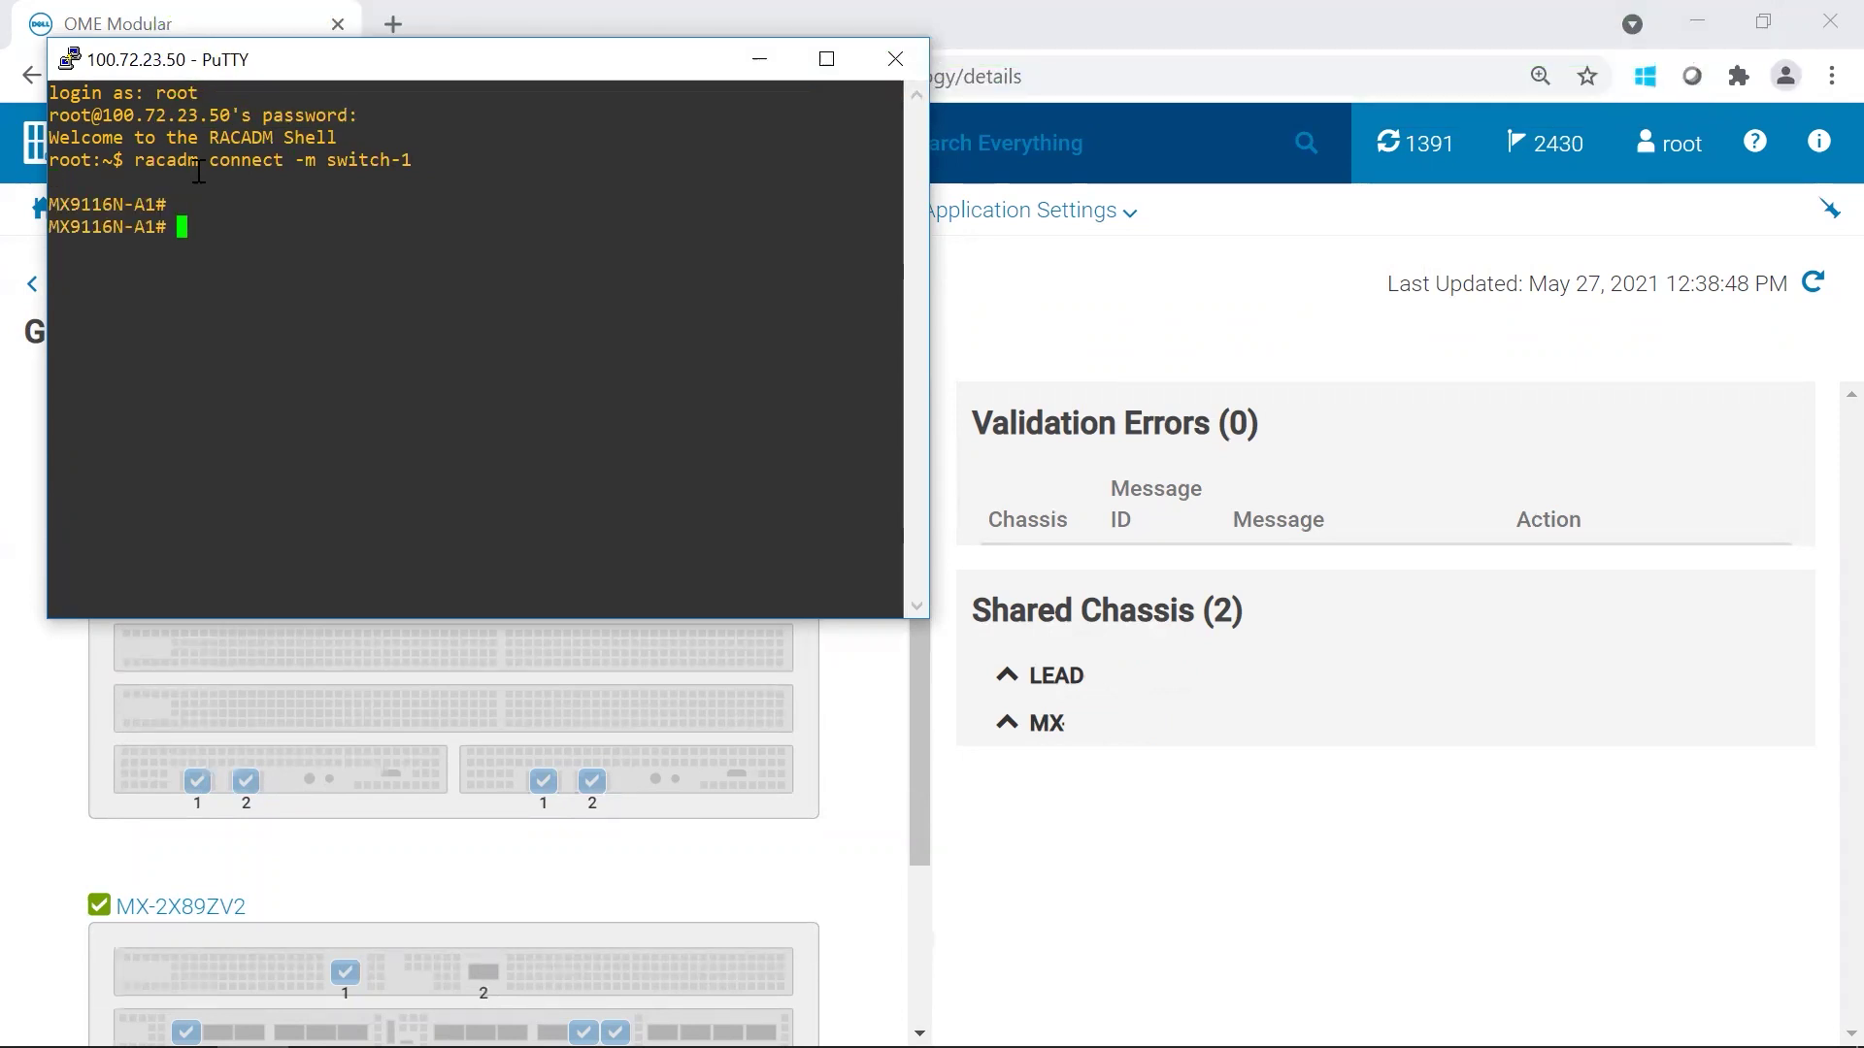
Step: Run 'show version' on MX9116N-A1 to confirm OS10 Enterprise 10.5.2.4
type("show version")
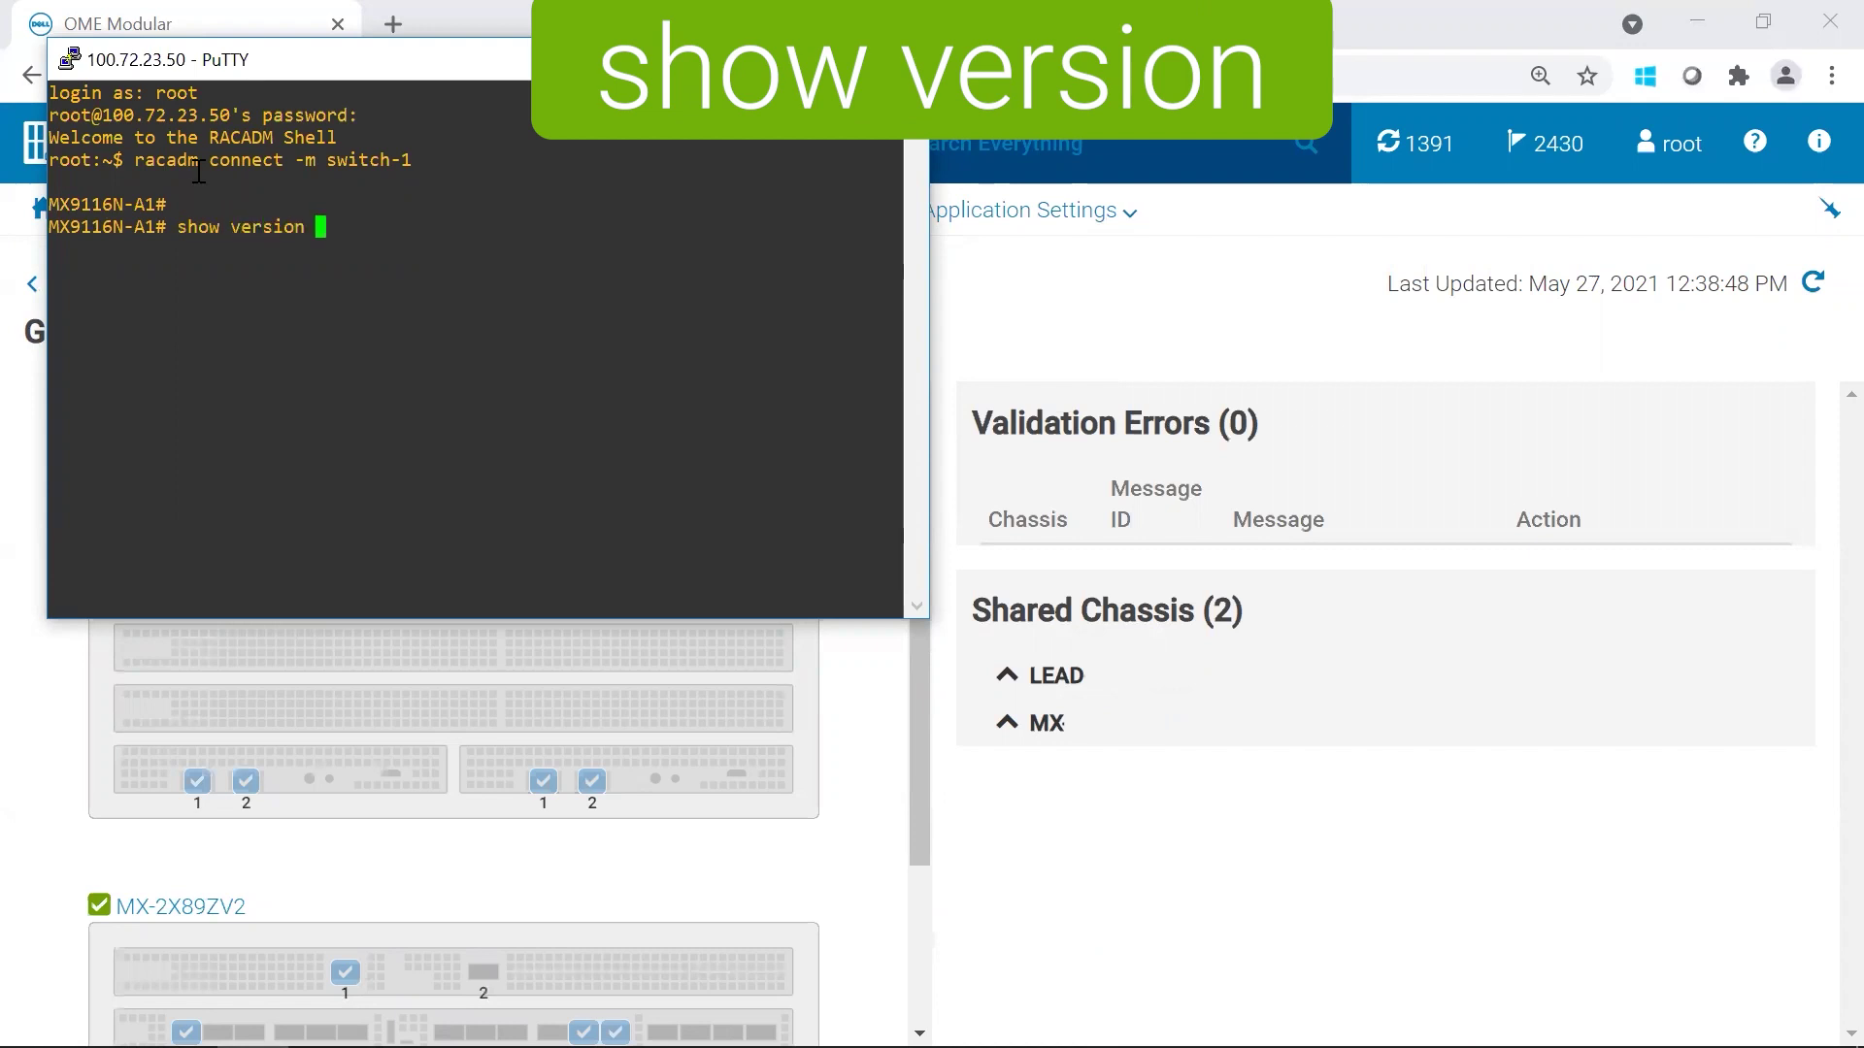
key("Return")
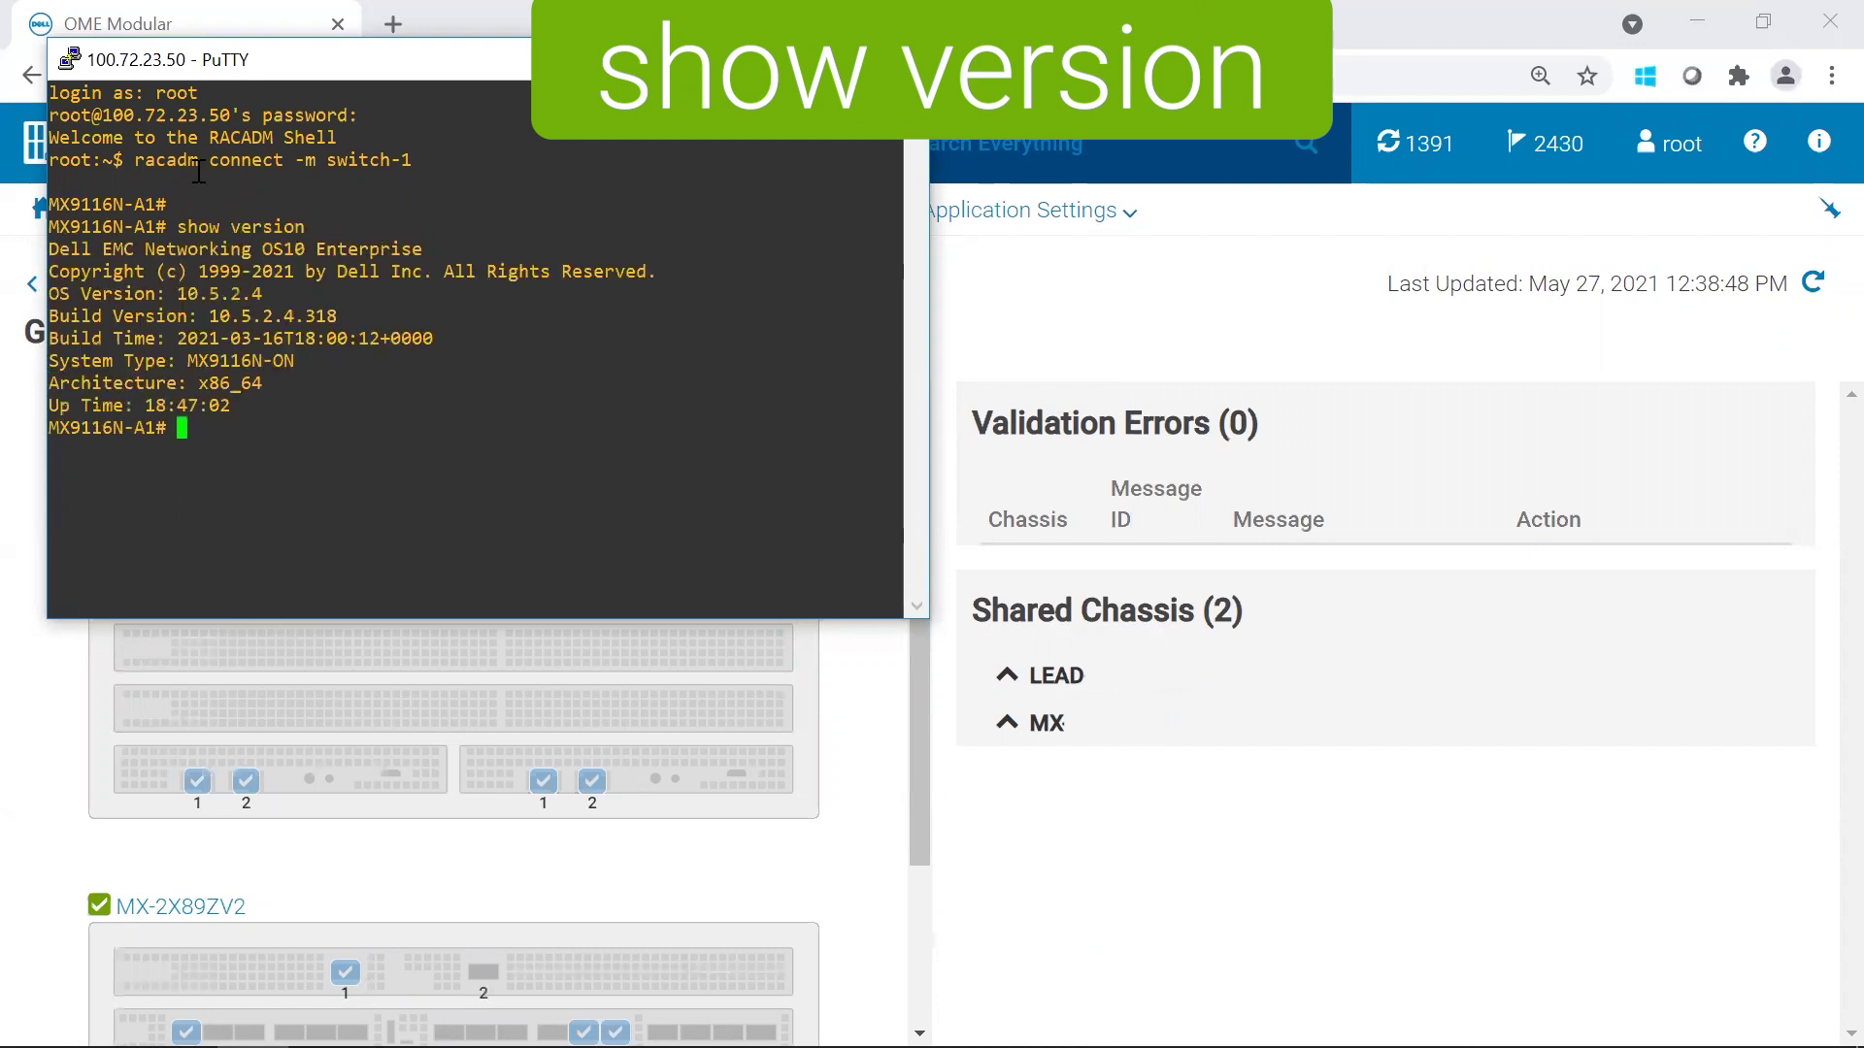
key("Return")
key("Return")
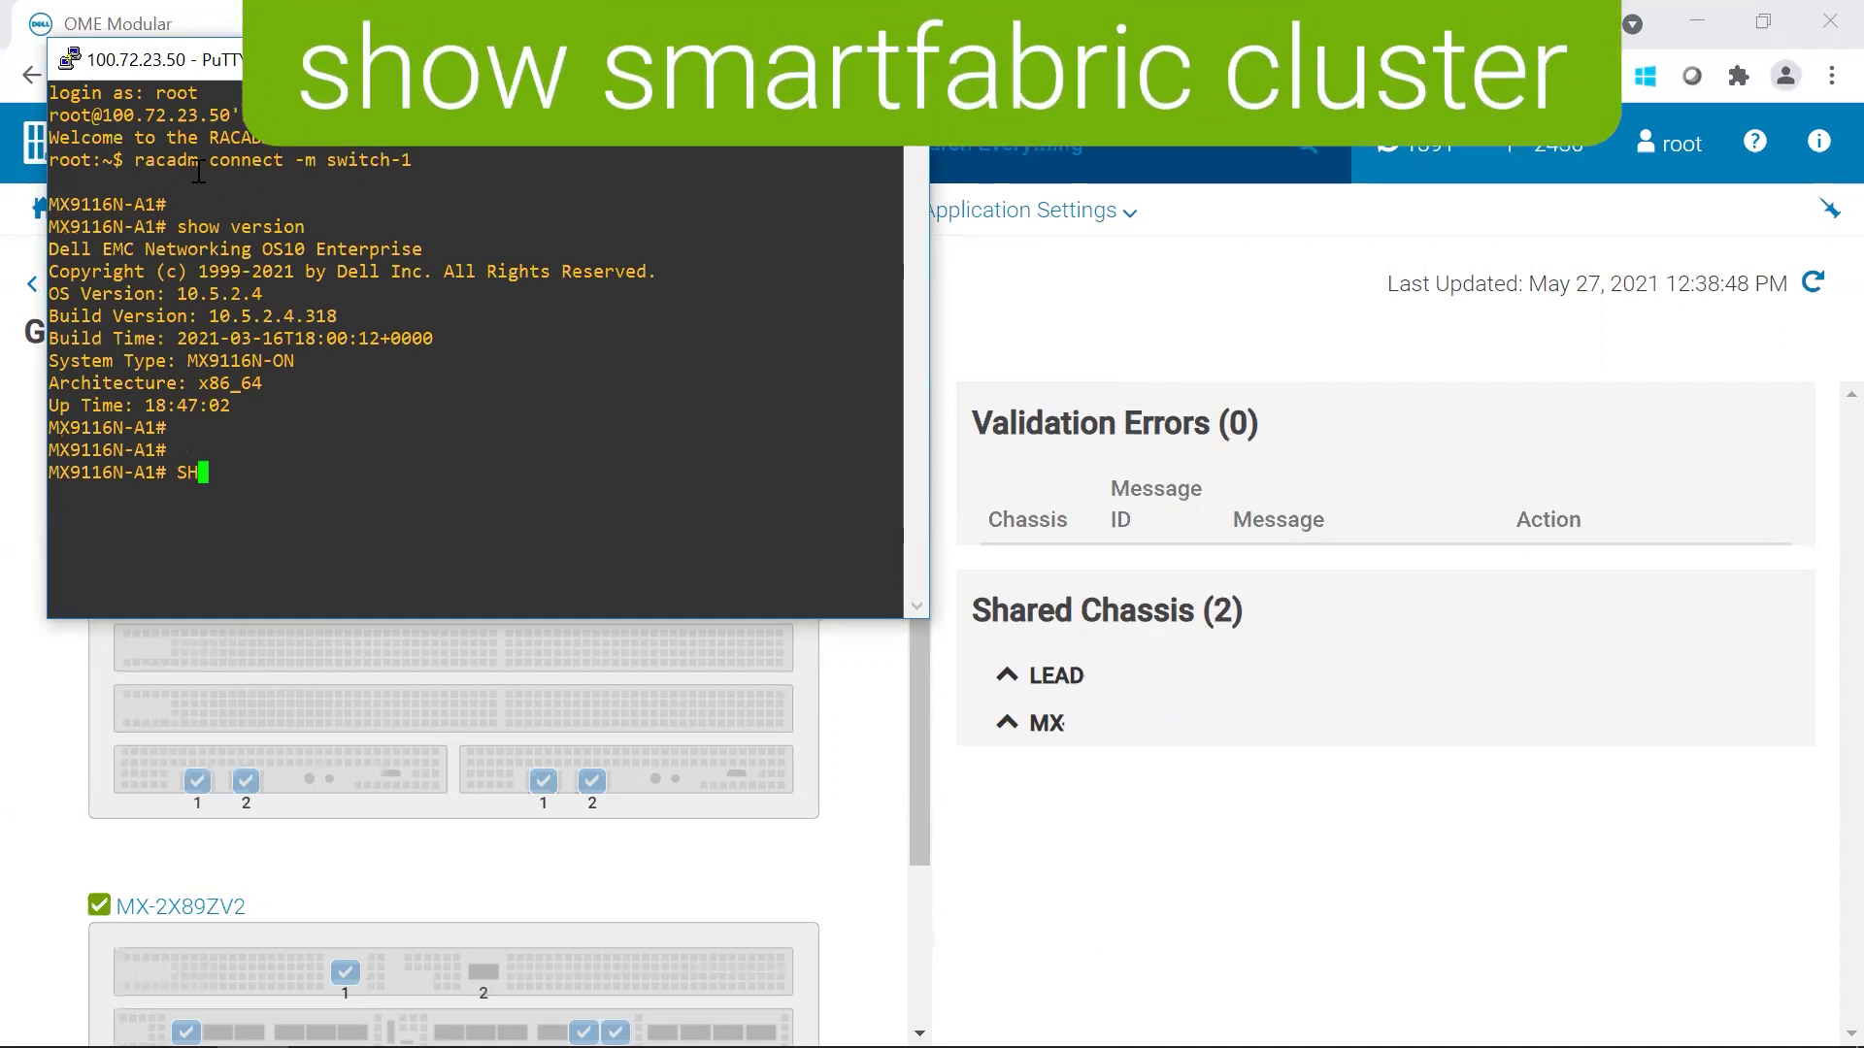
Step: Run 'show smartfabric cluster' and 'show smartfabric nodes' on MX9116N-A1
type("show smartfabric cluster")
key("Return")
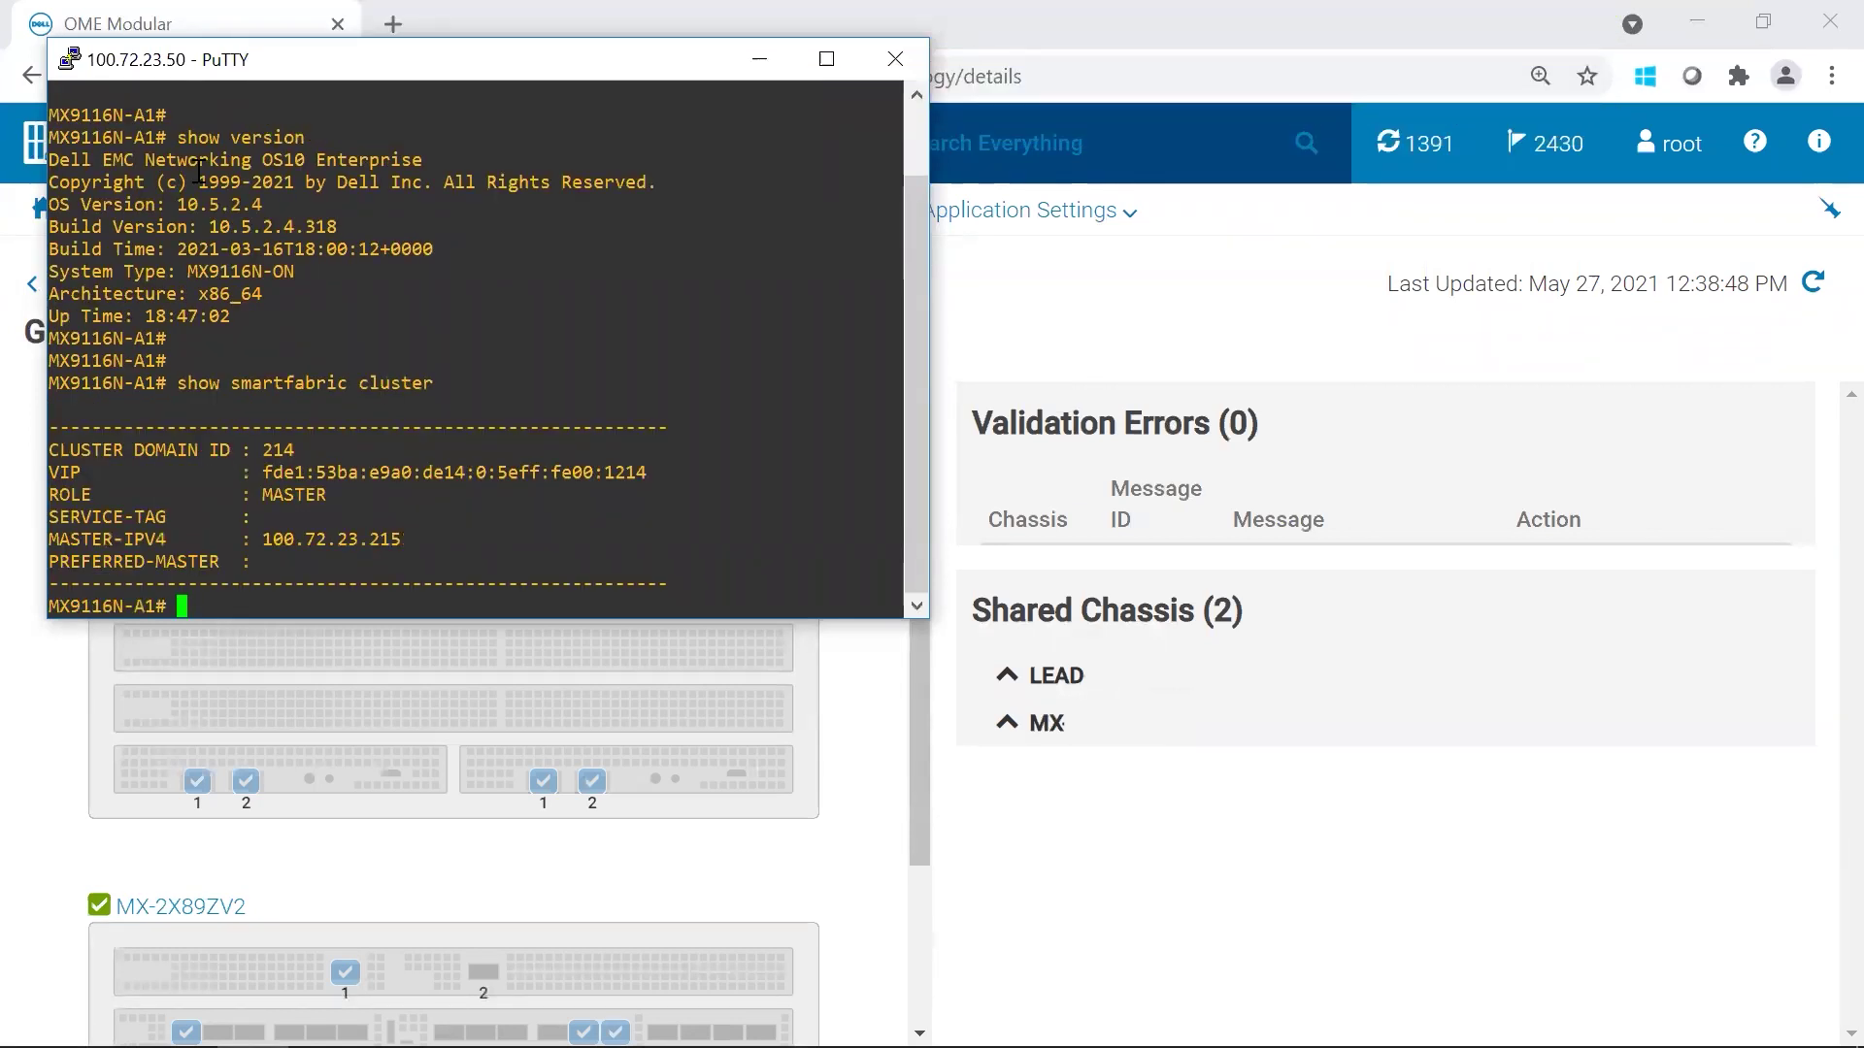
key("Return")
key("Return")
type("show ")
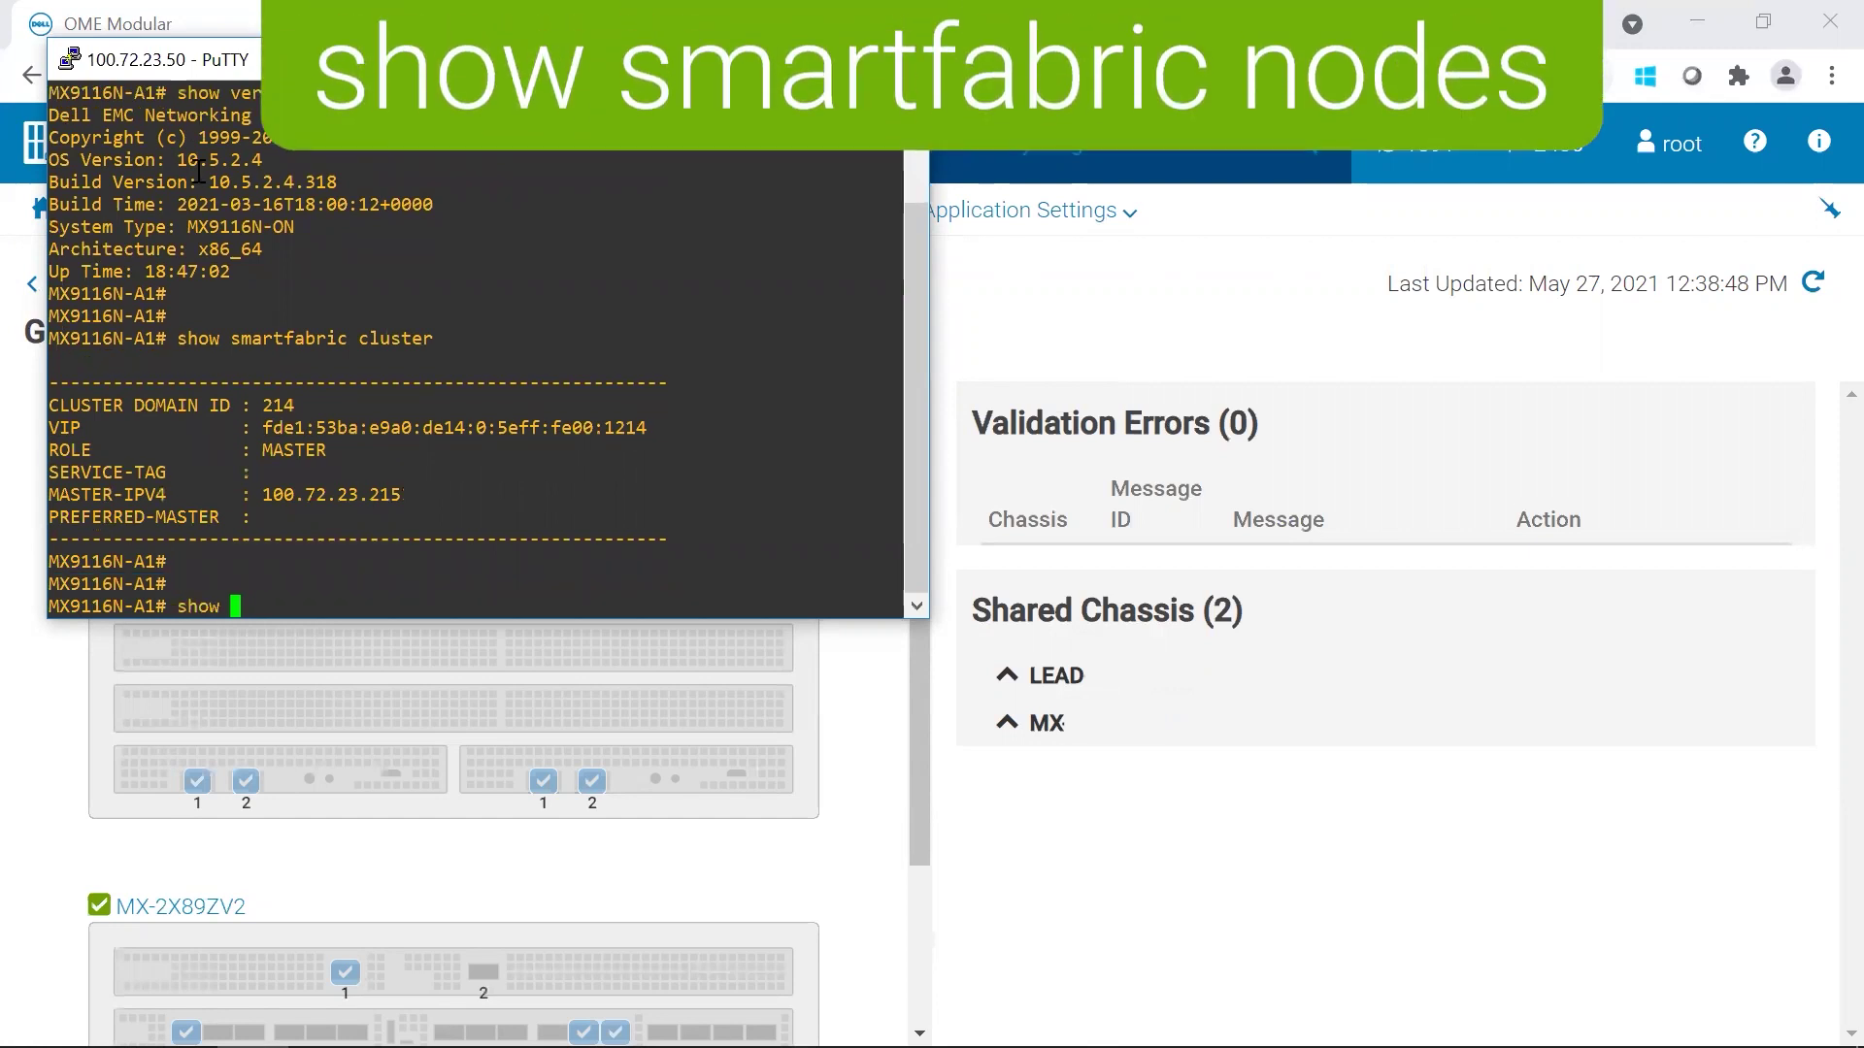
type("smartfabric nodes")
key("Return")
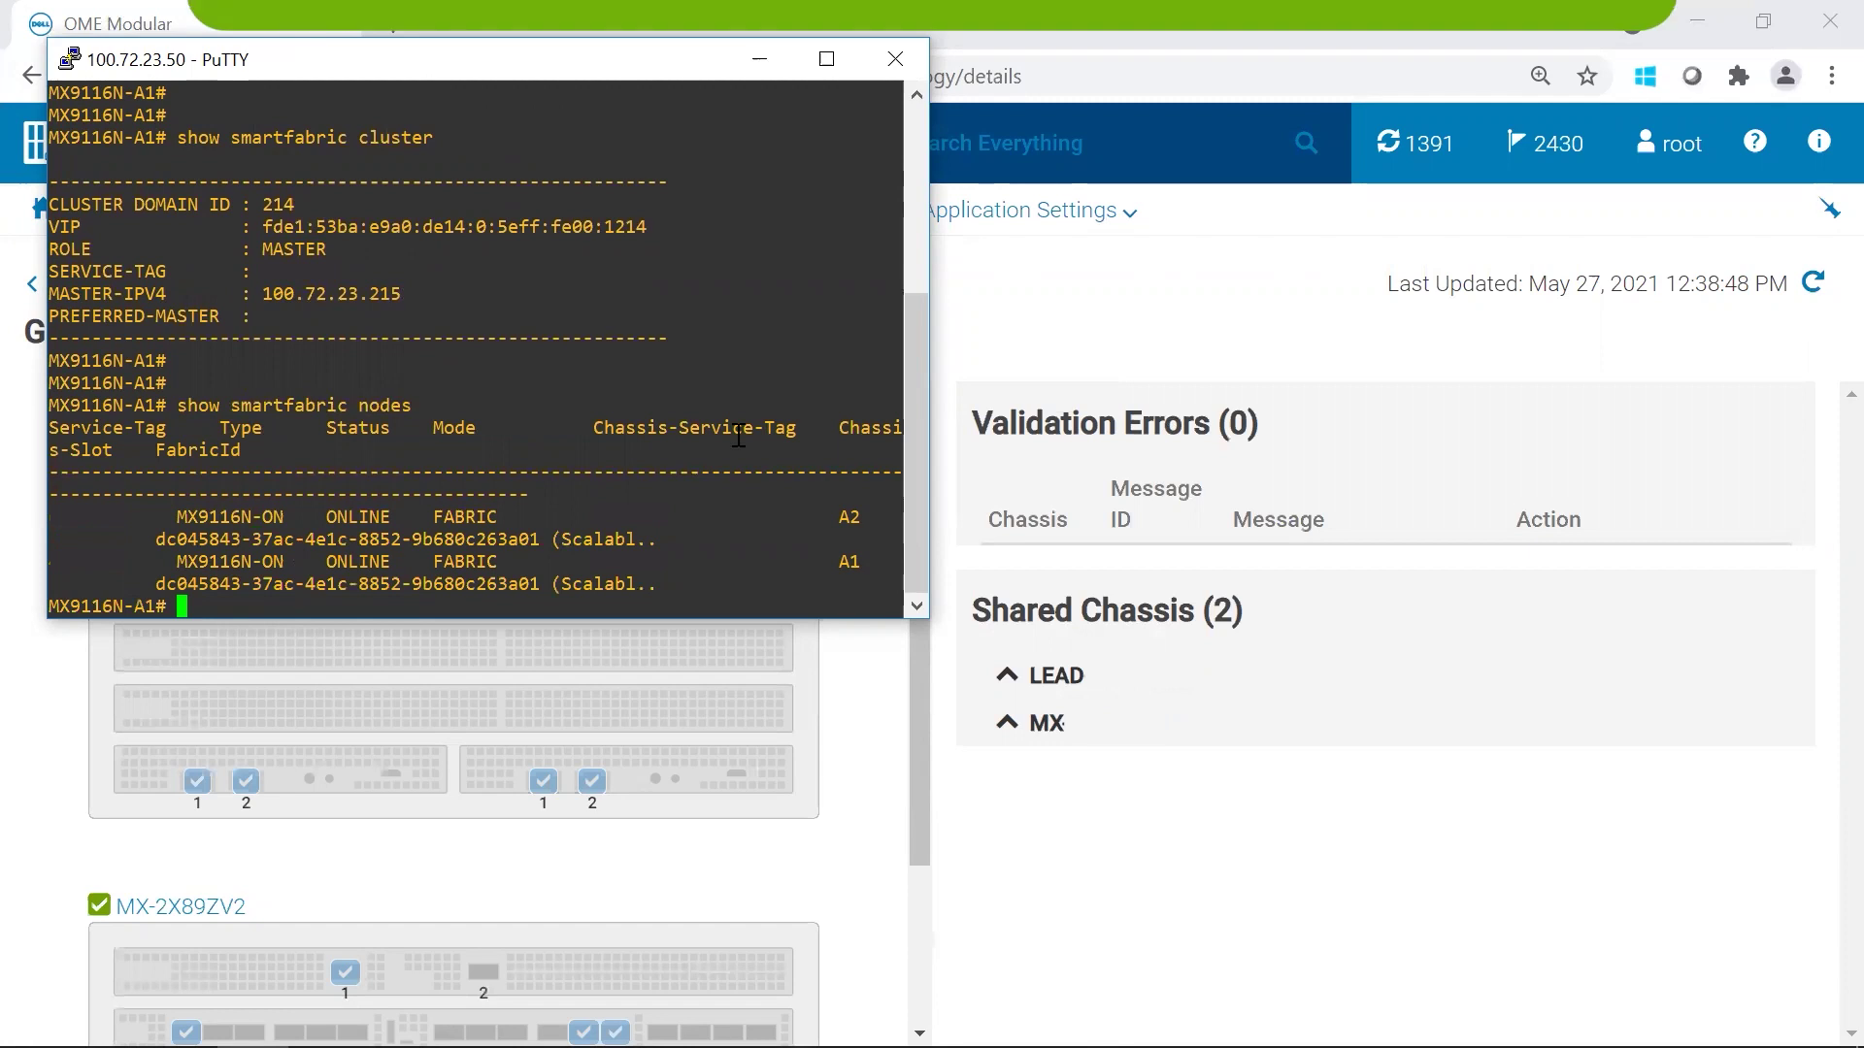
key("Return")
key("Return")
Step: Run 'show smartfabric networks', then stage 'show vlan' at a fresh prompt
type("show smartfabric networks")
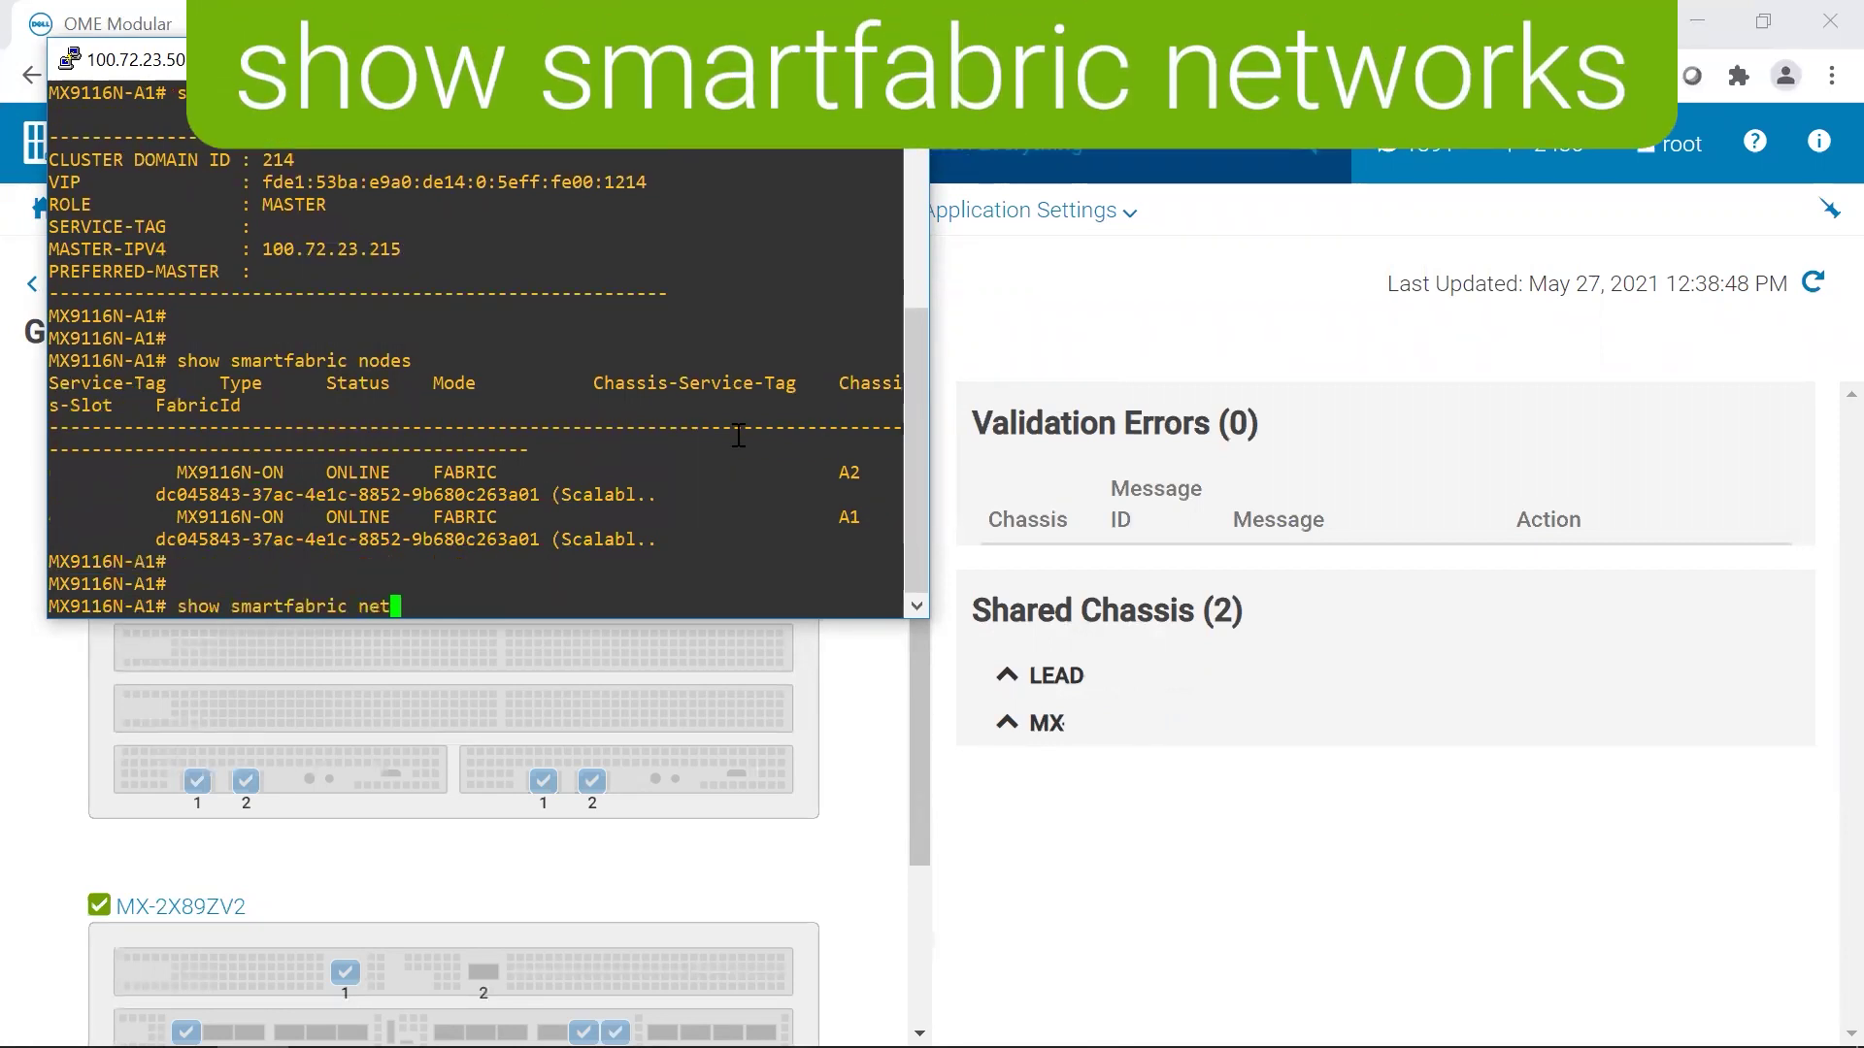
key("Return")
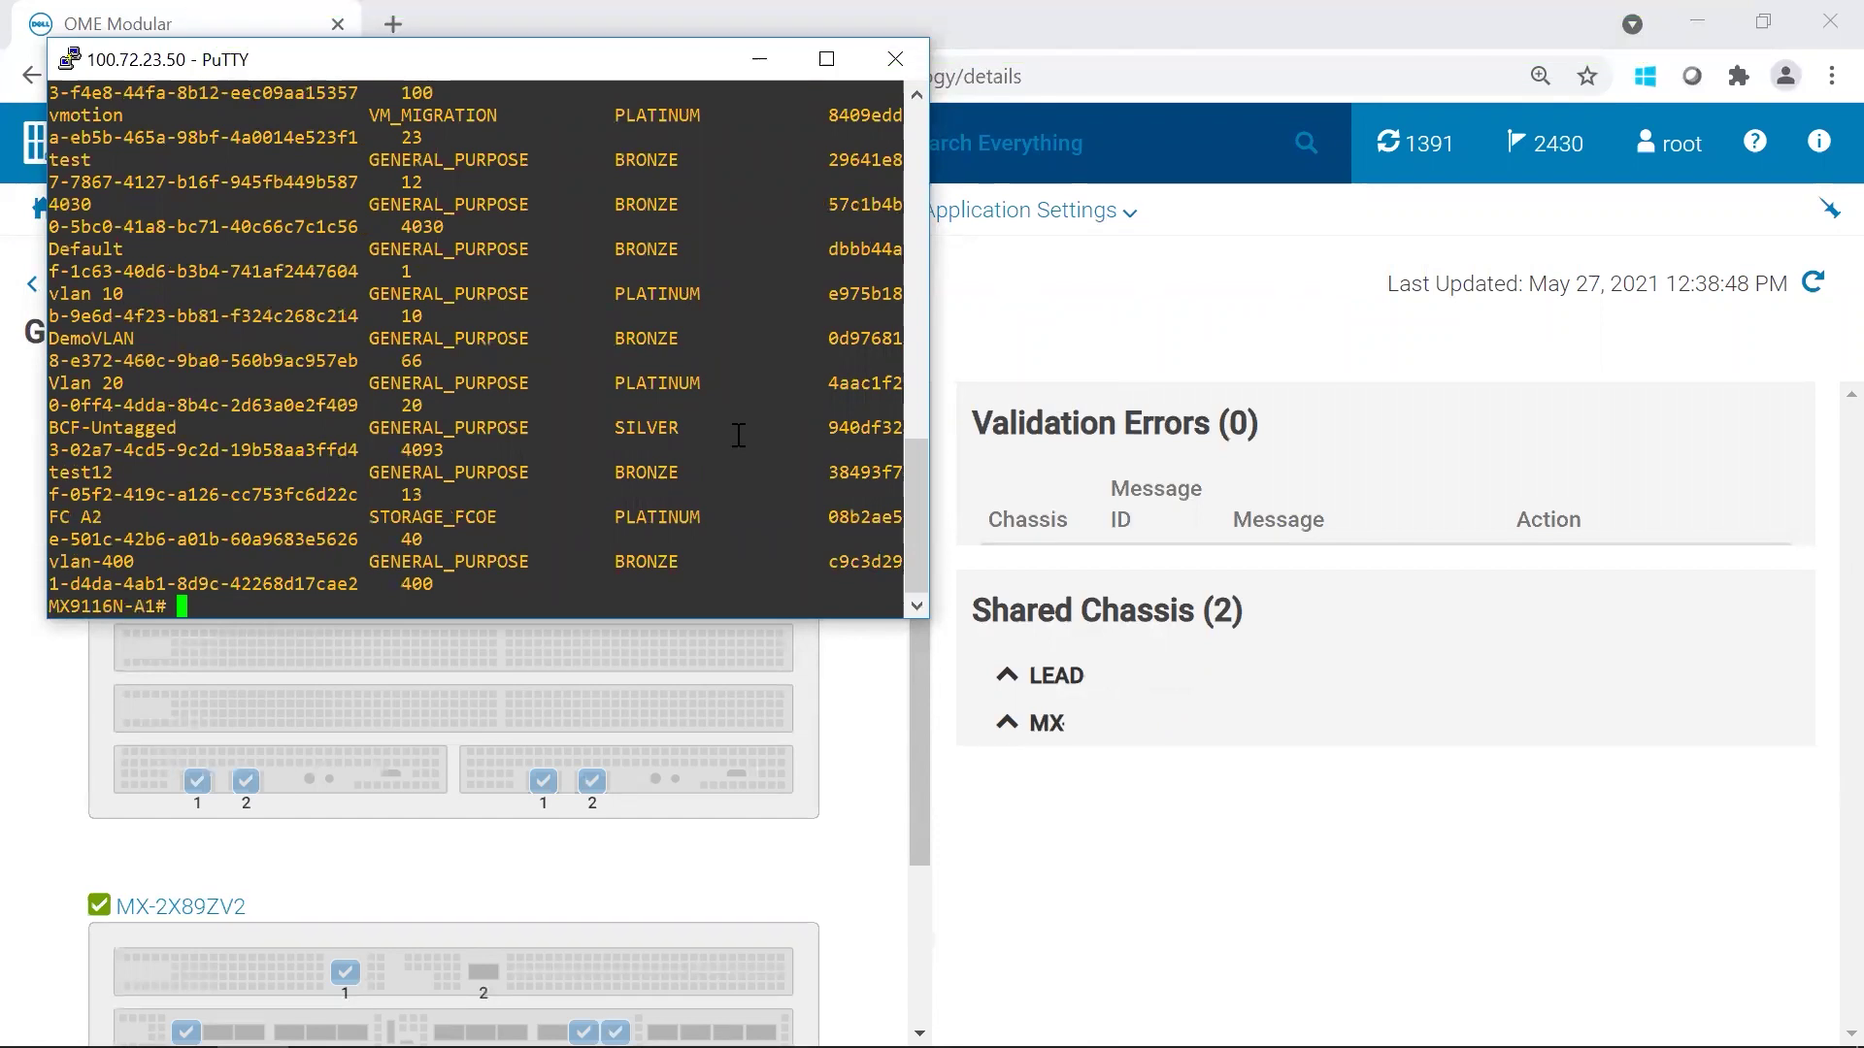
key("Return")
key("Return")
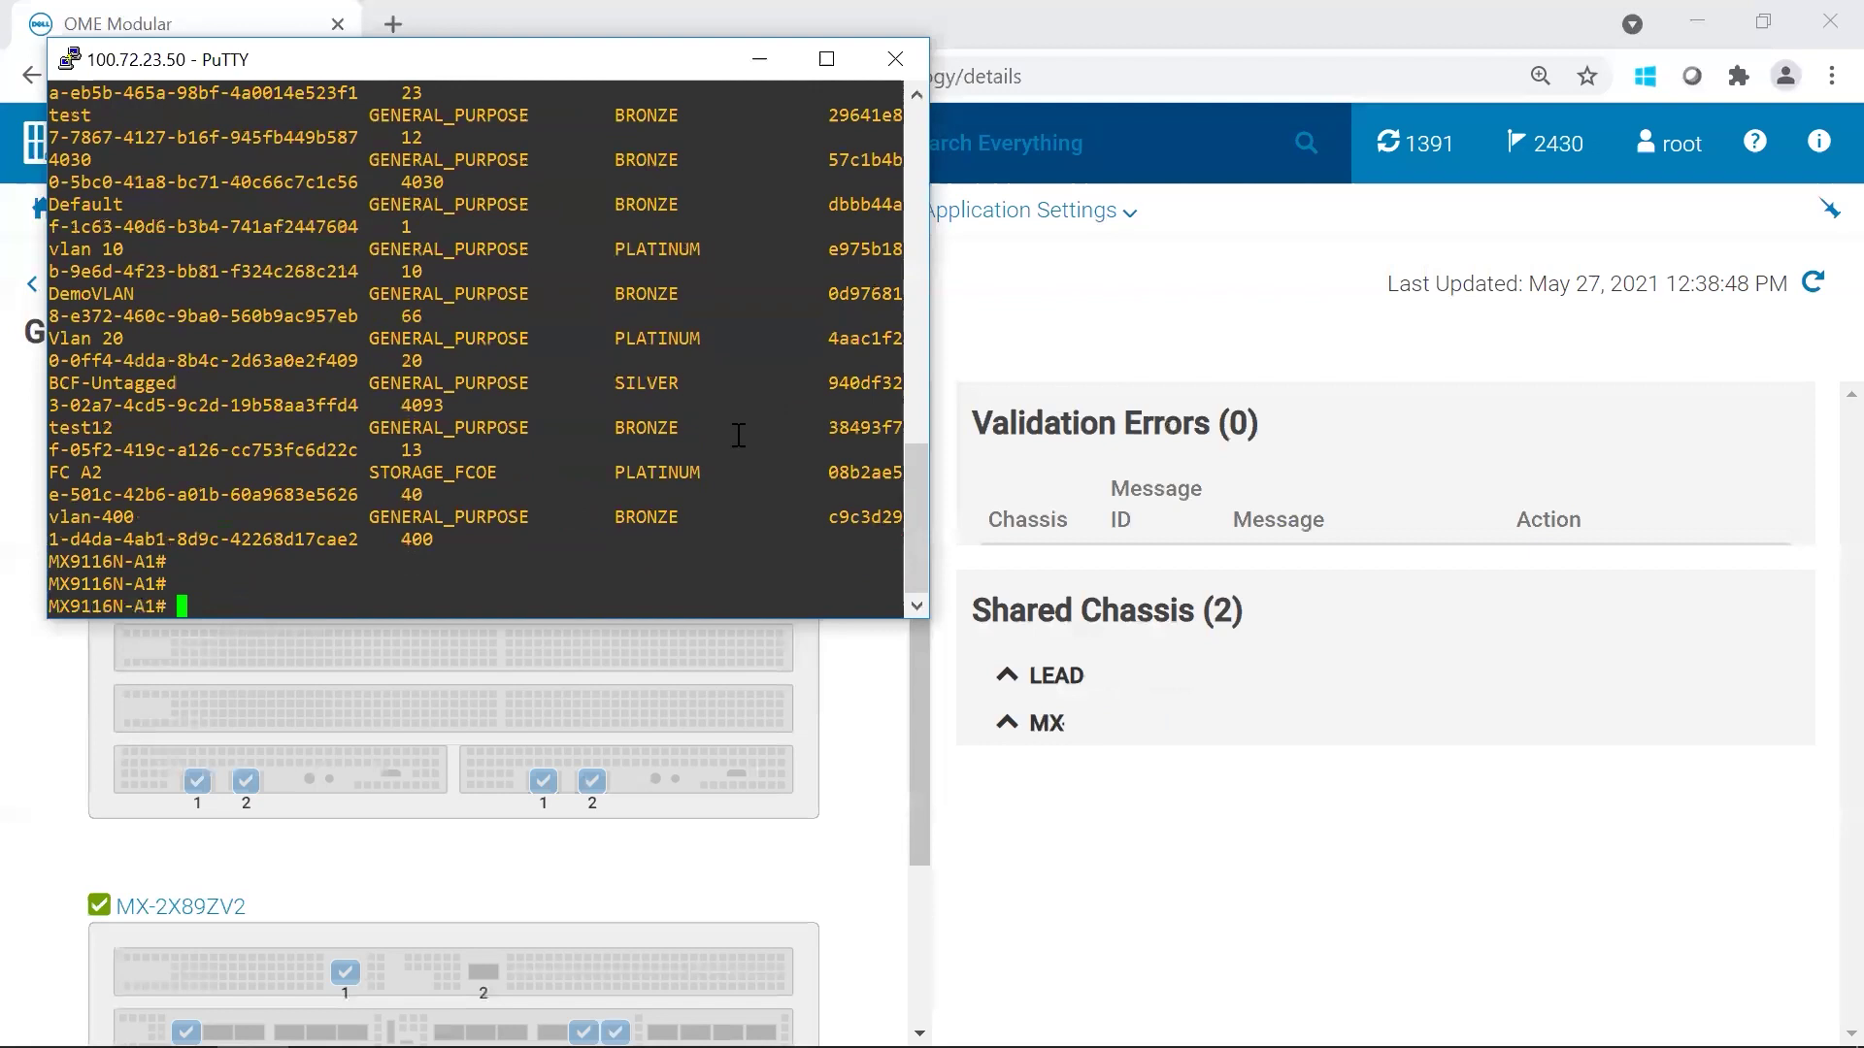
type("show vlan")
Step: Run 'show vlan' and 'show port-channel summary', highlighting port-channel6's DYNAMIC protocol
key("Return")
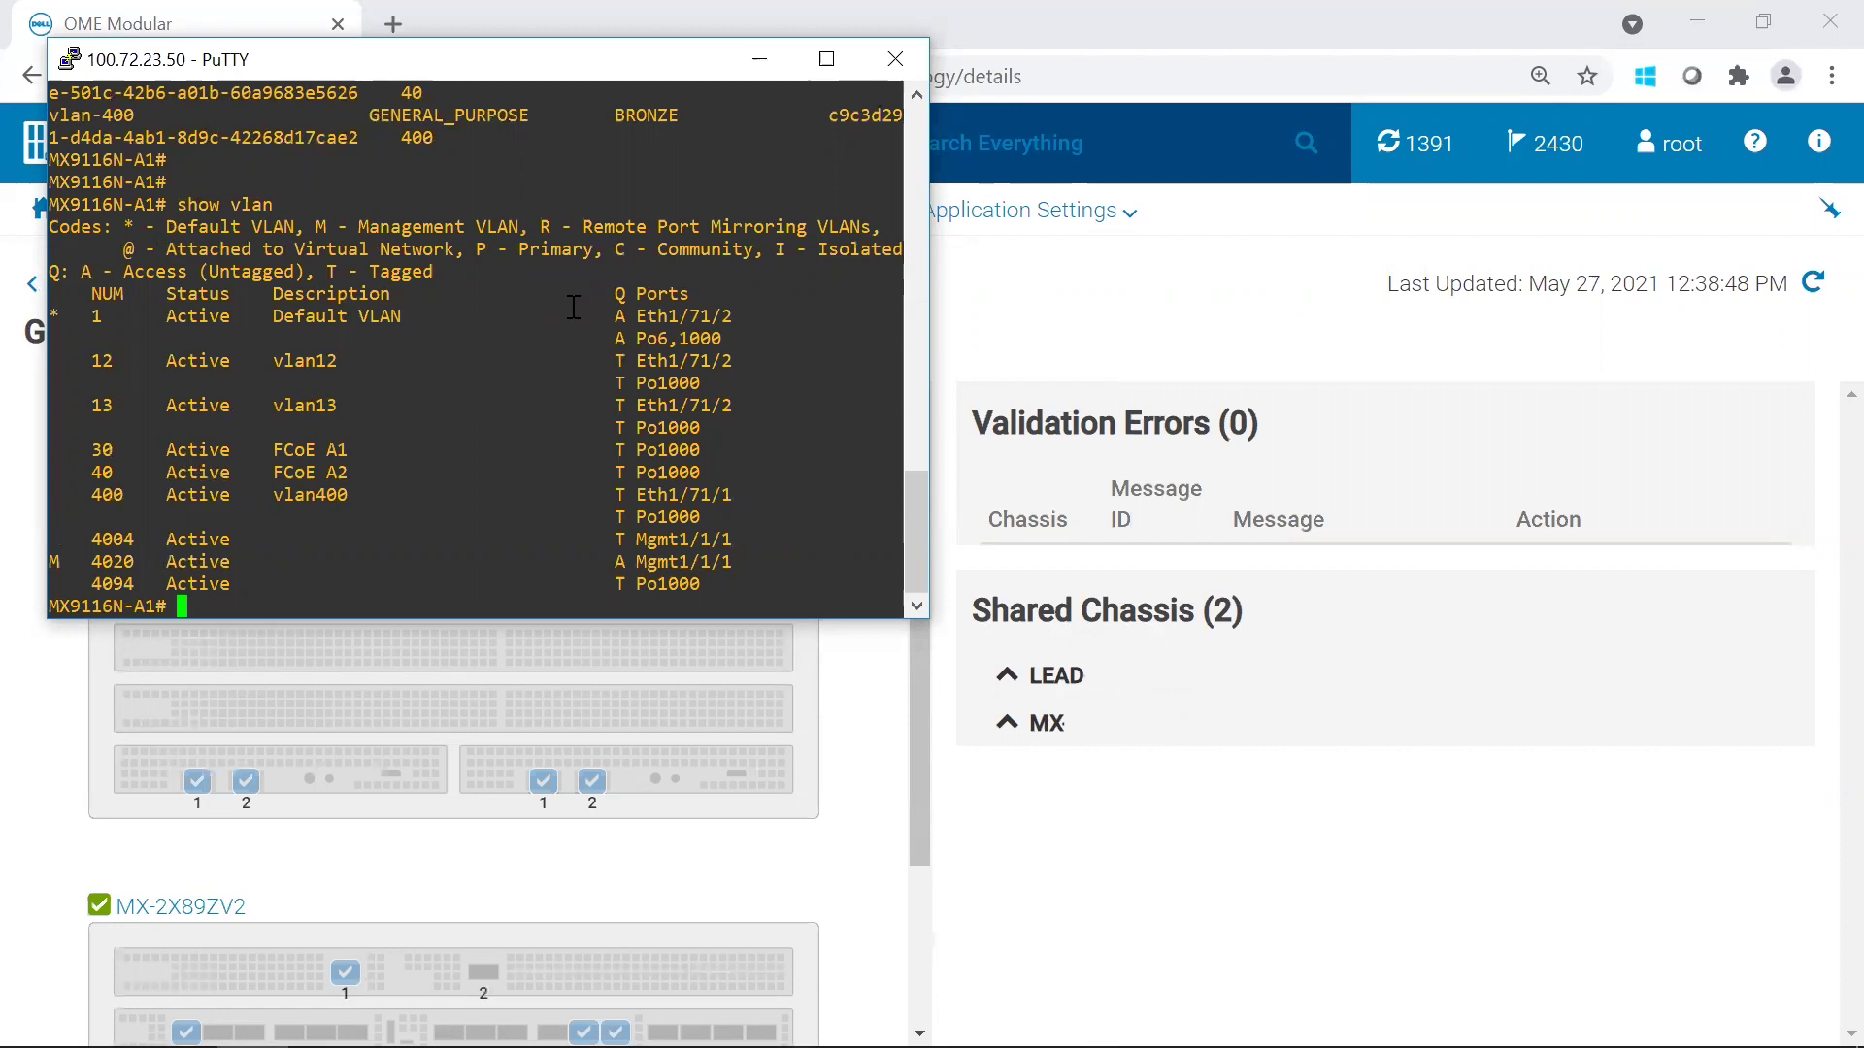
type("show ")
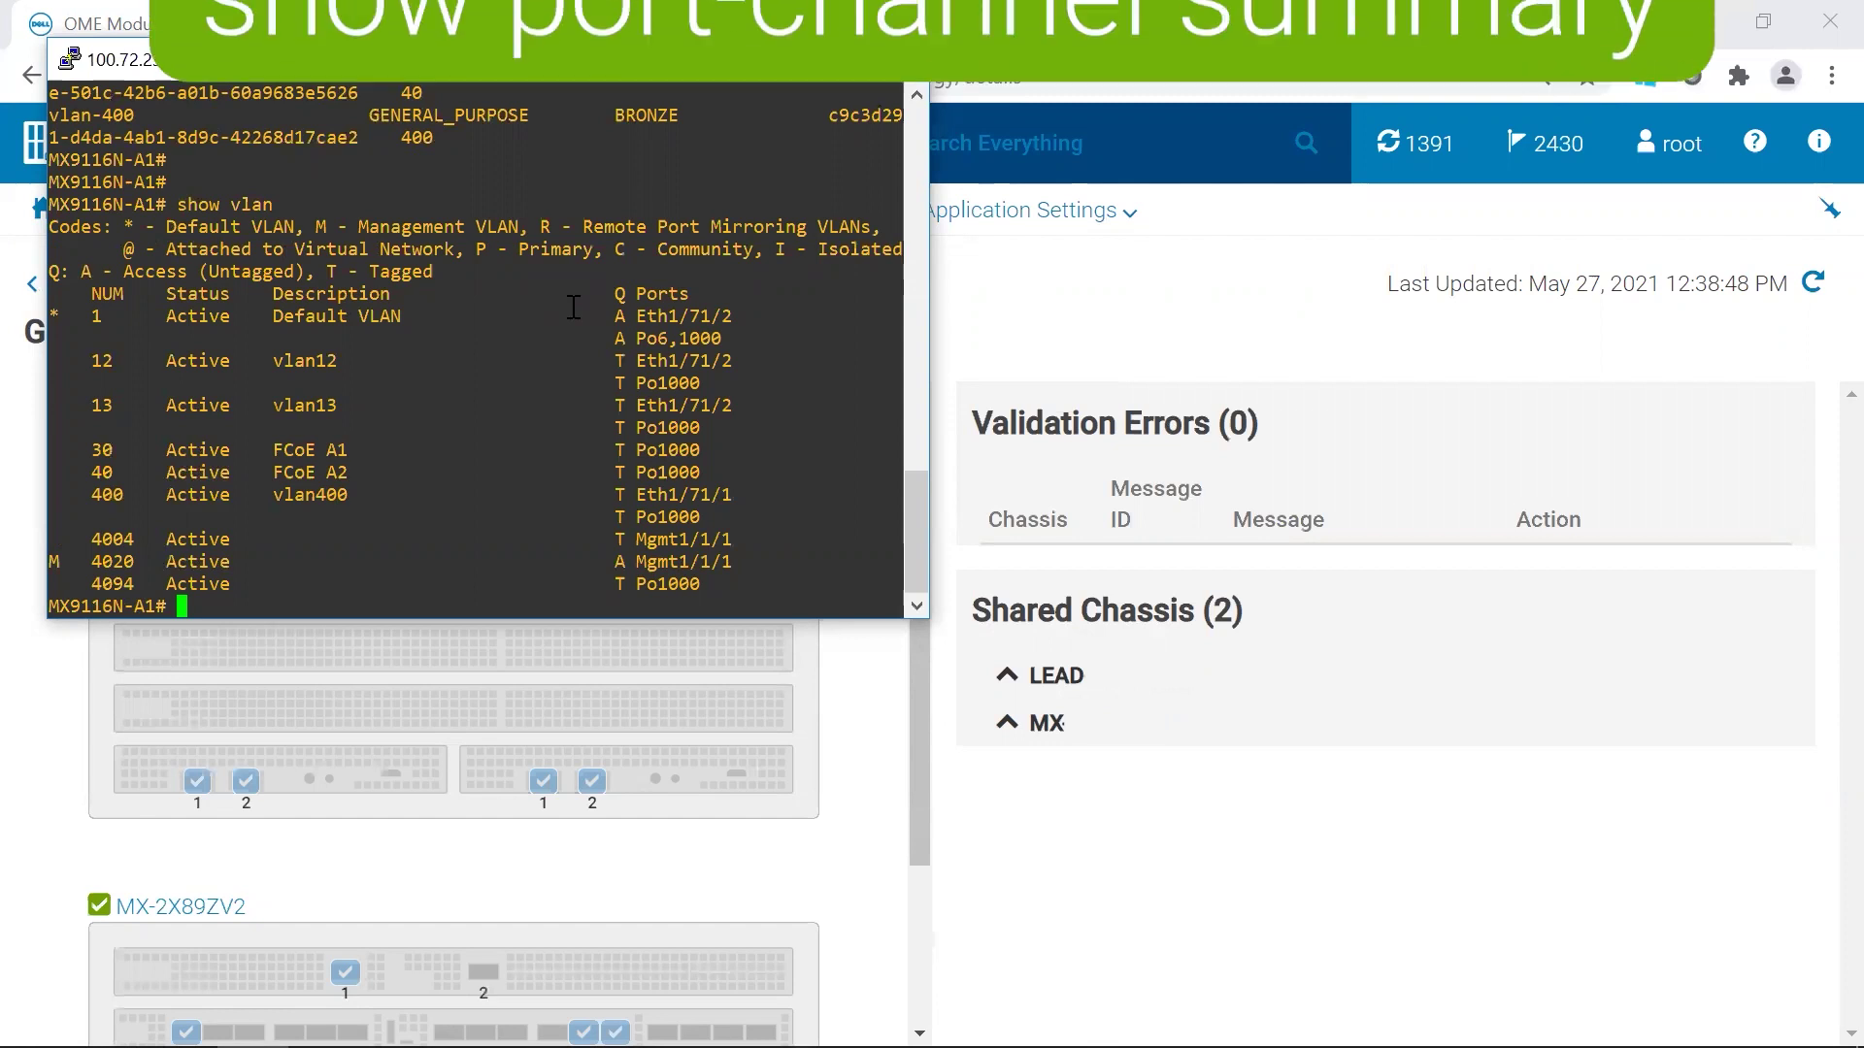
type("port-")
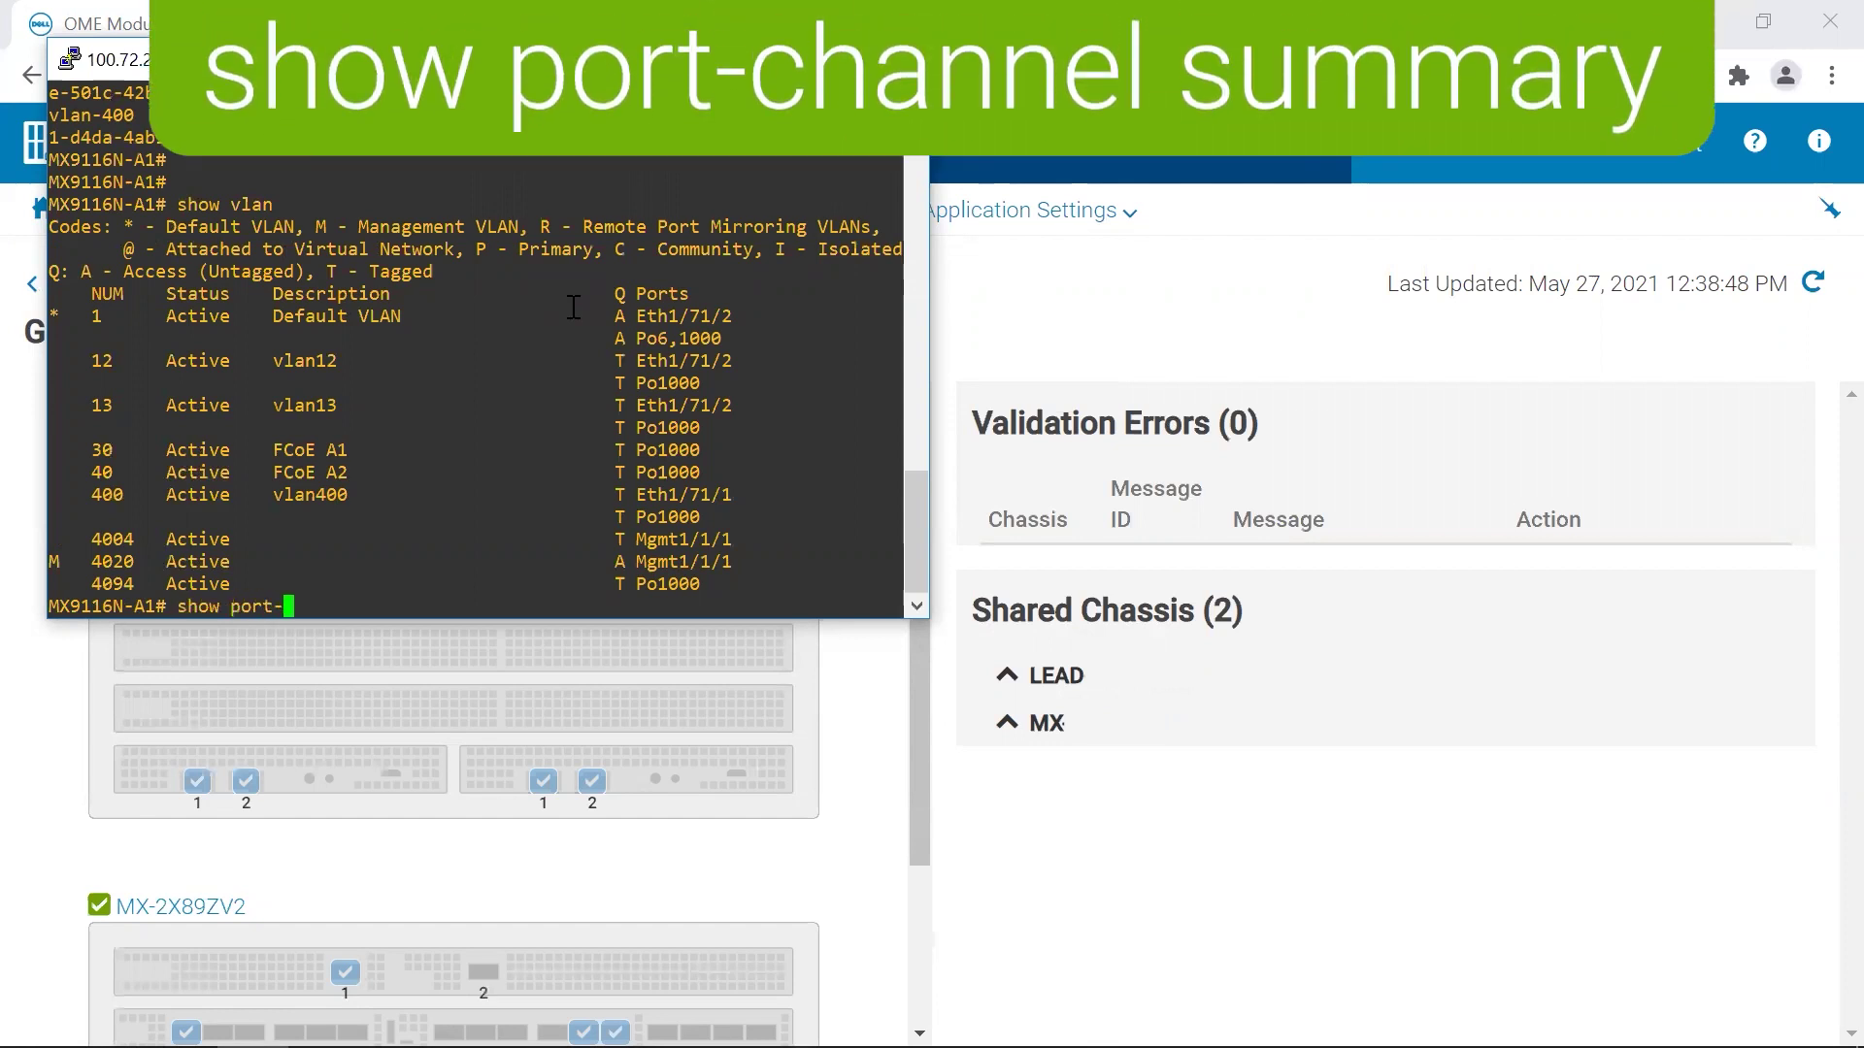
type("channel summary")
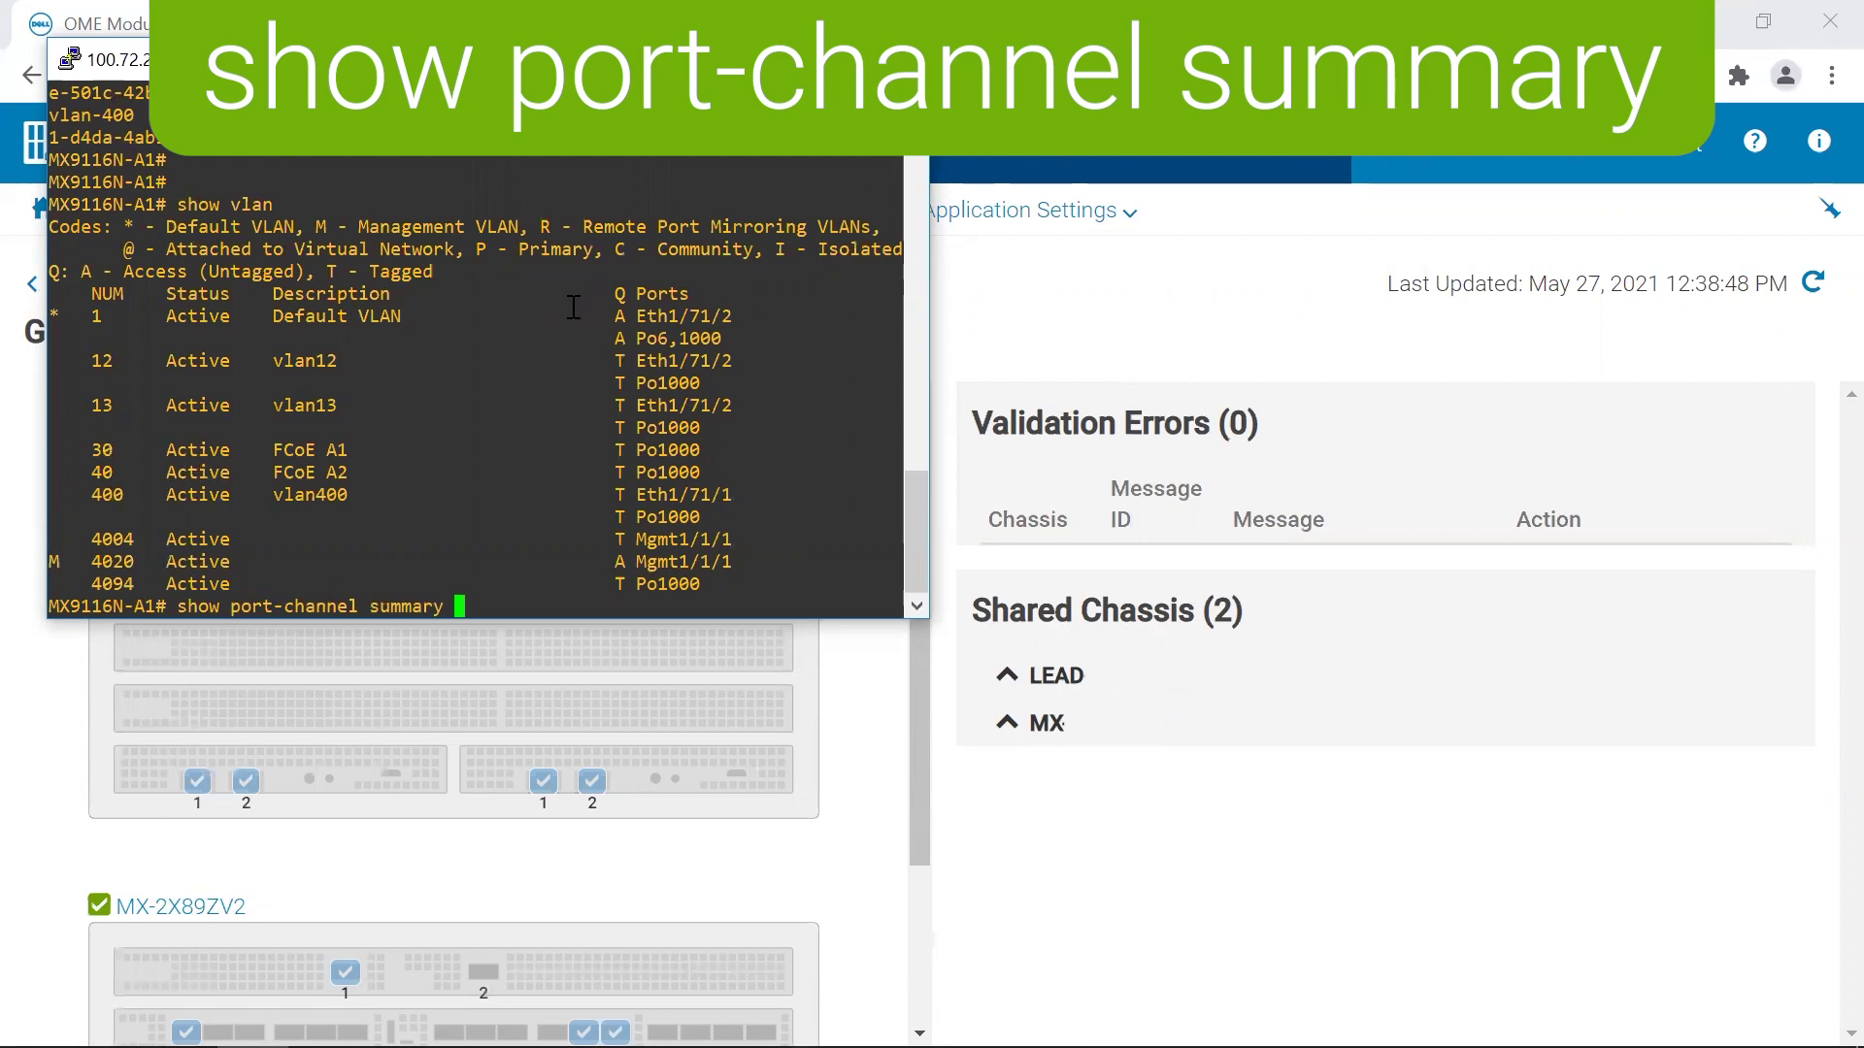
key("Return")
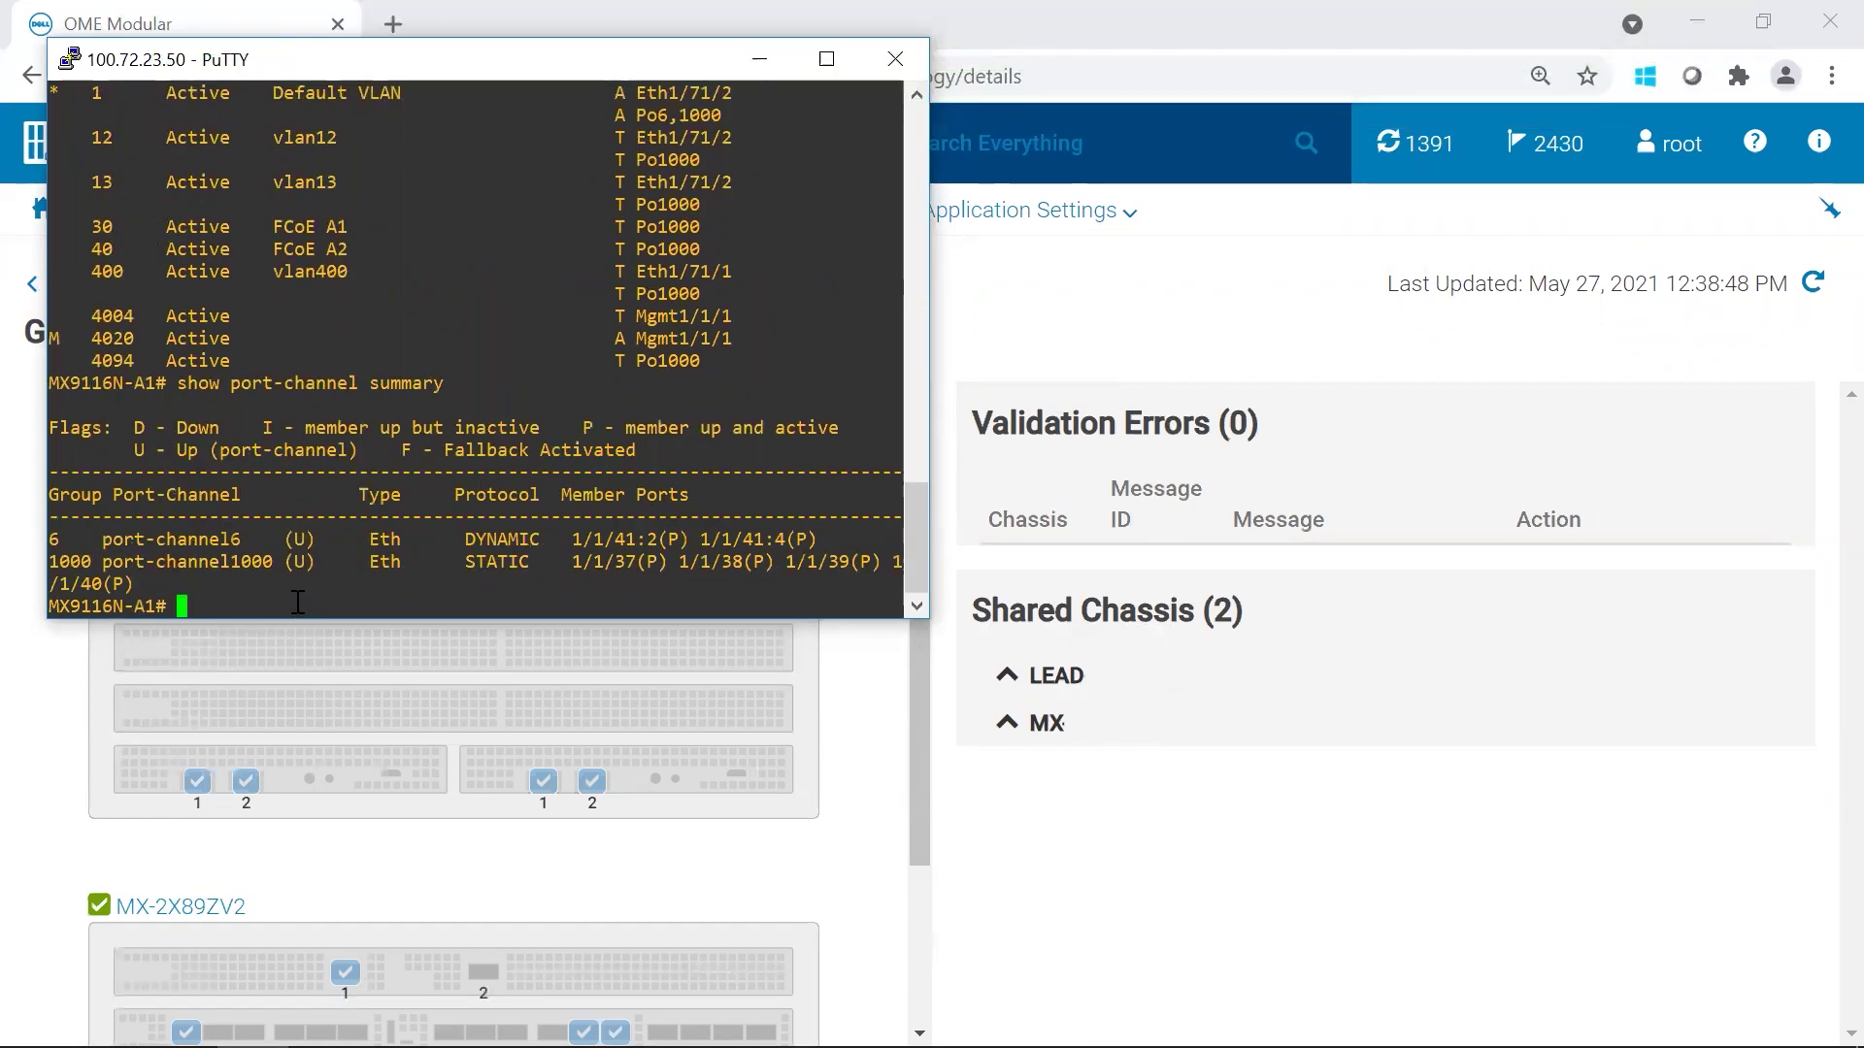
left_click_drag(456, 540, 559, 540)
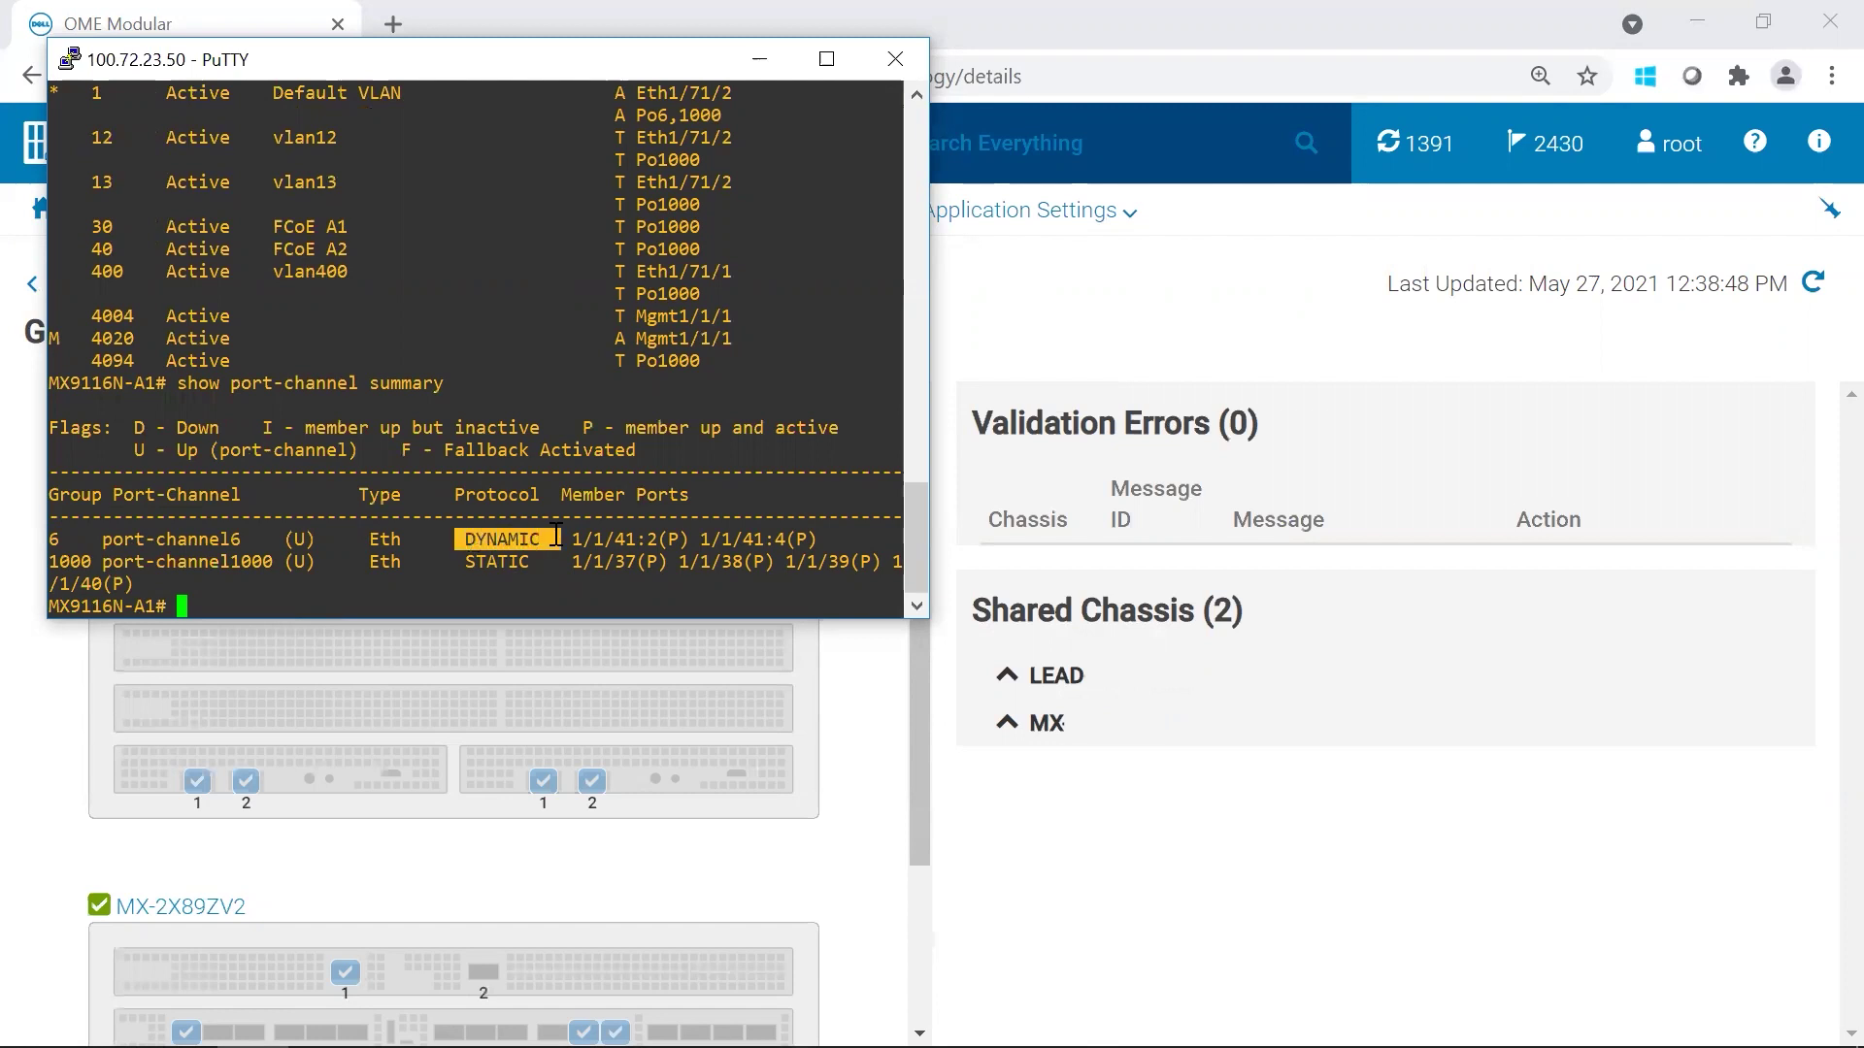
left_click(662, 529)
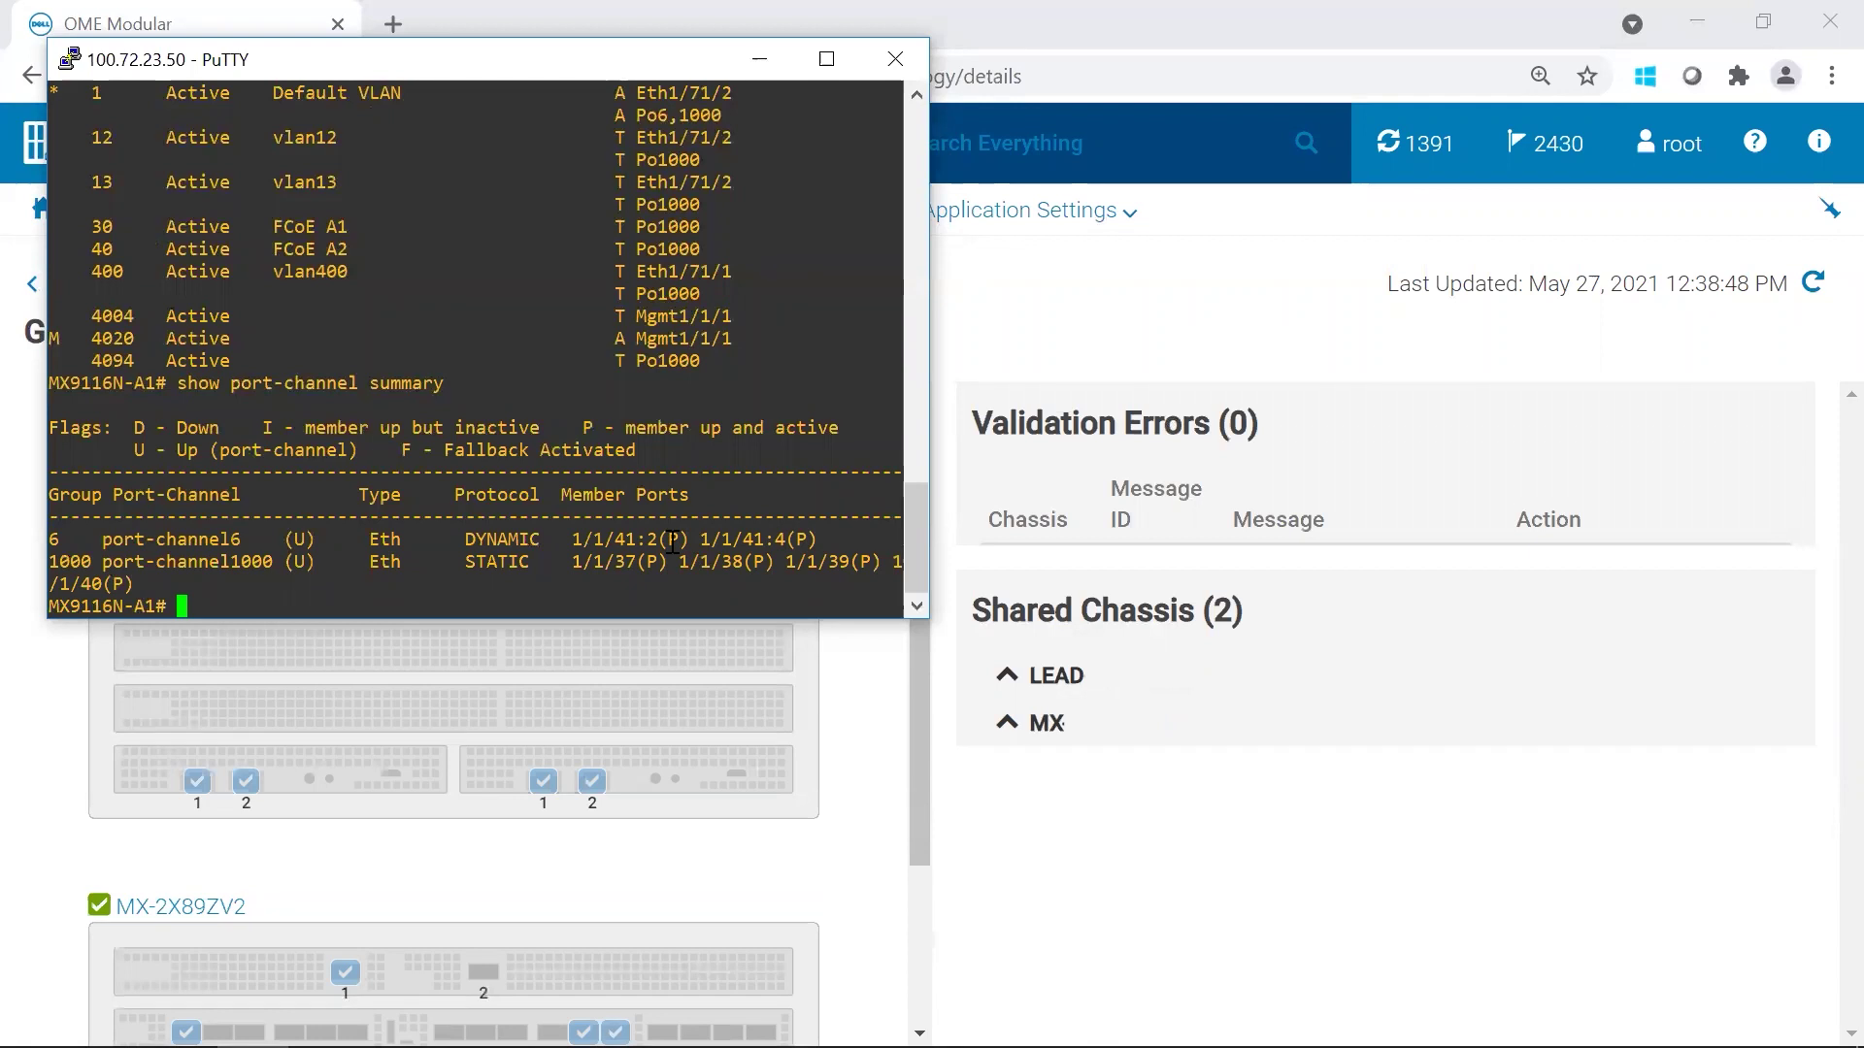
key("Return")
key("Return")
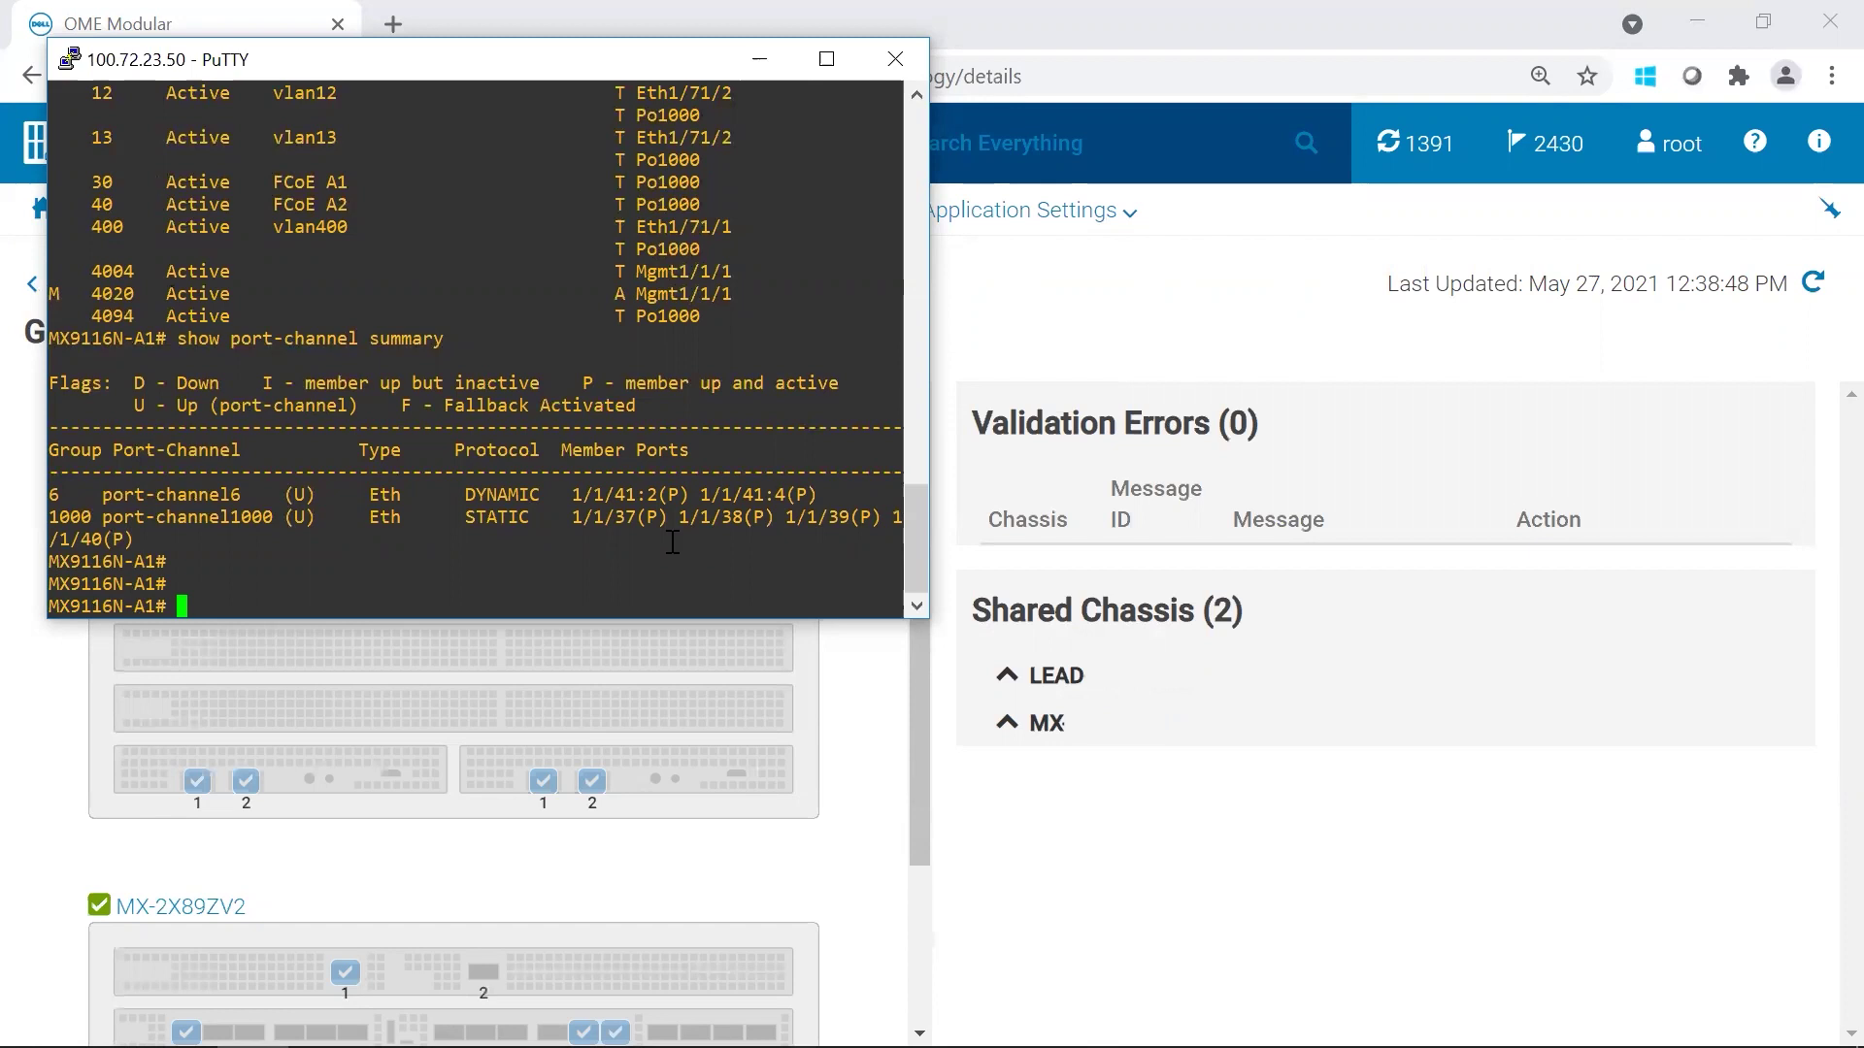
Step: Run 'show vlt 255' to check VLT domain 255 status with its peer up
type("show vlt 2")
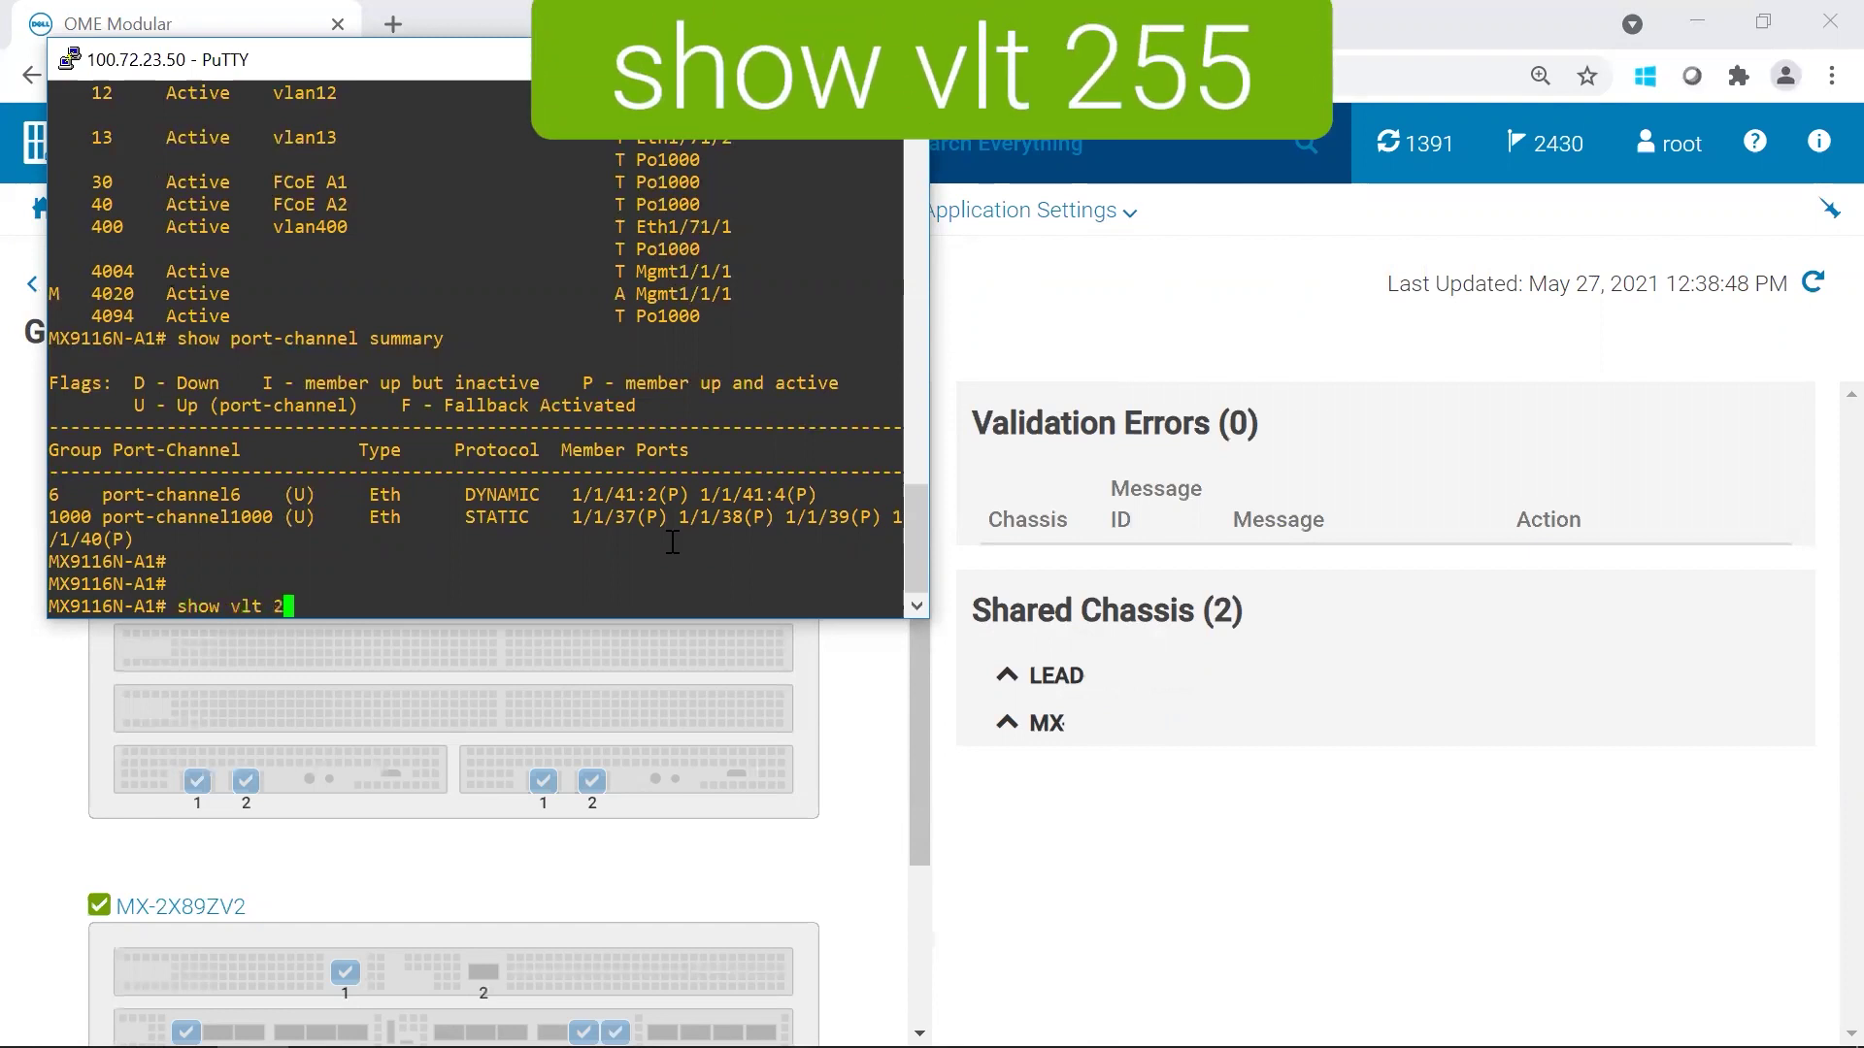
type("55")
key("Return")
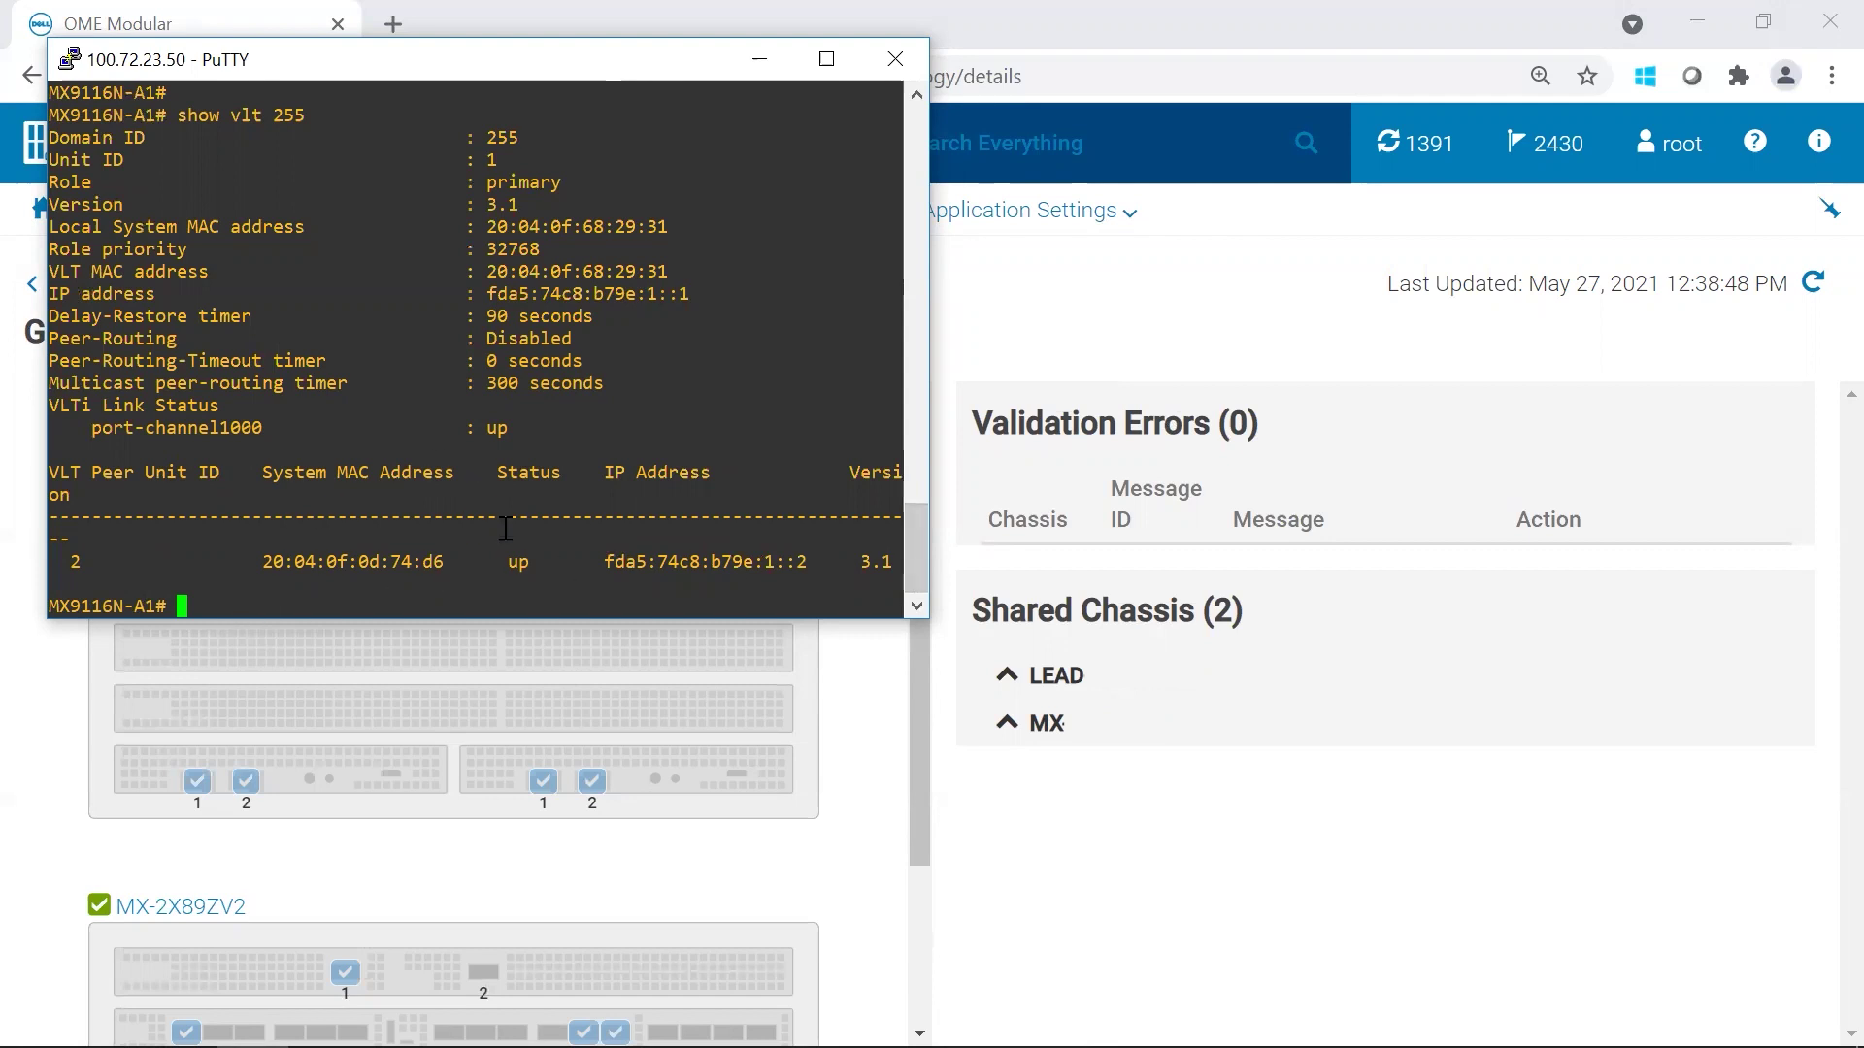
key("Return")
key("Return")
Step: Run 'show vlt 255 mismatch' and confirm no mismatches are reported
type("show vlt")
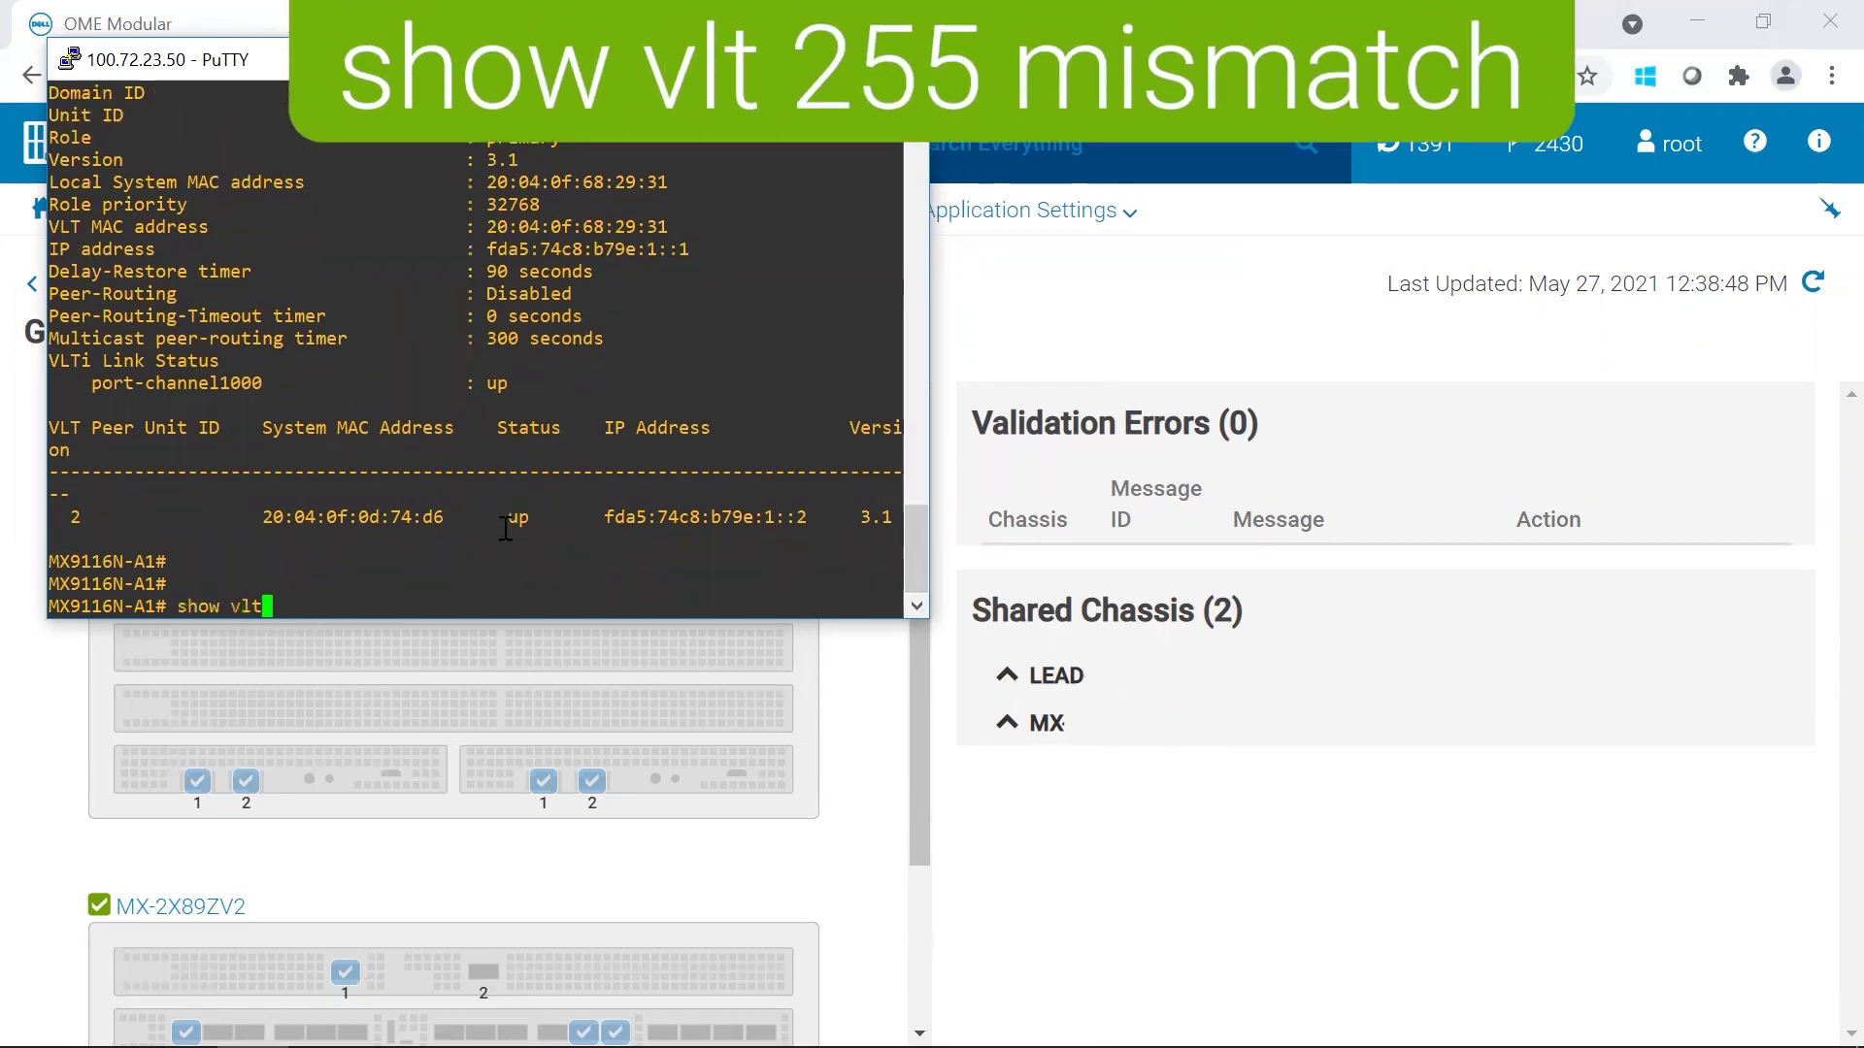
type(" 255 mac")
key("BackSpace")
key("BackSpace")
type("i")
key("Tab")
key("Return")
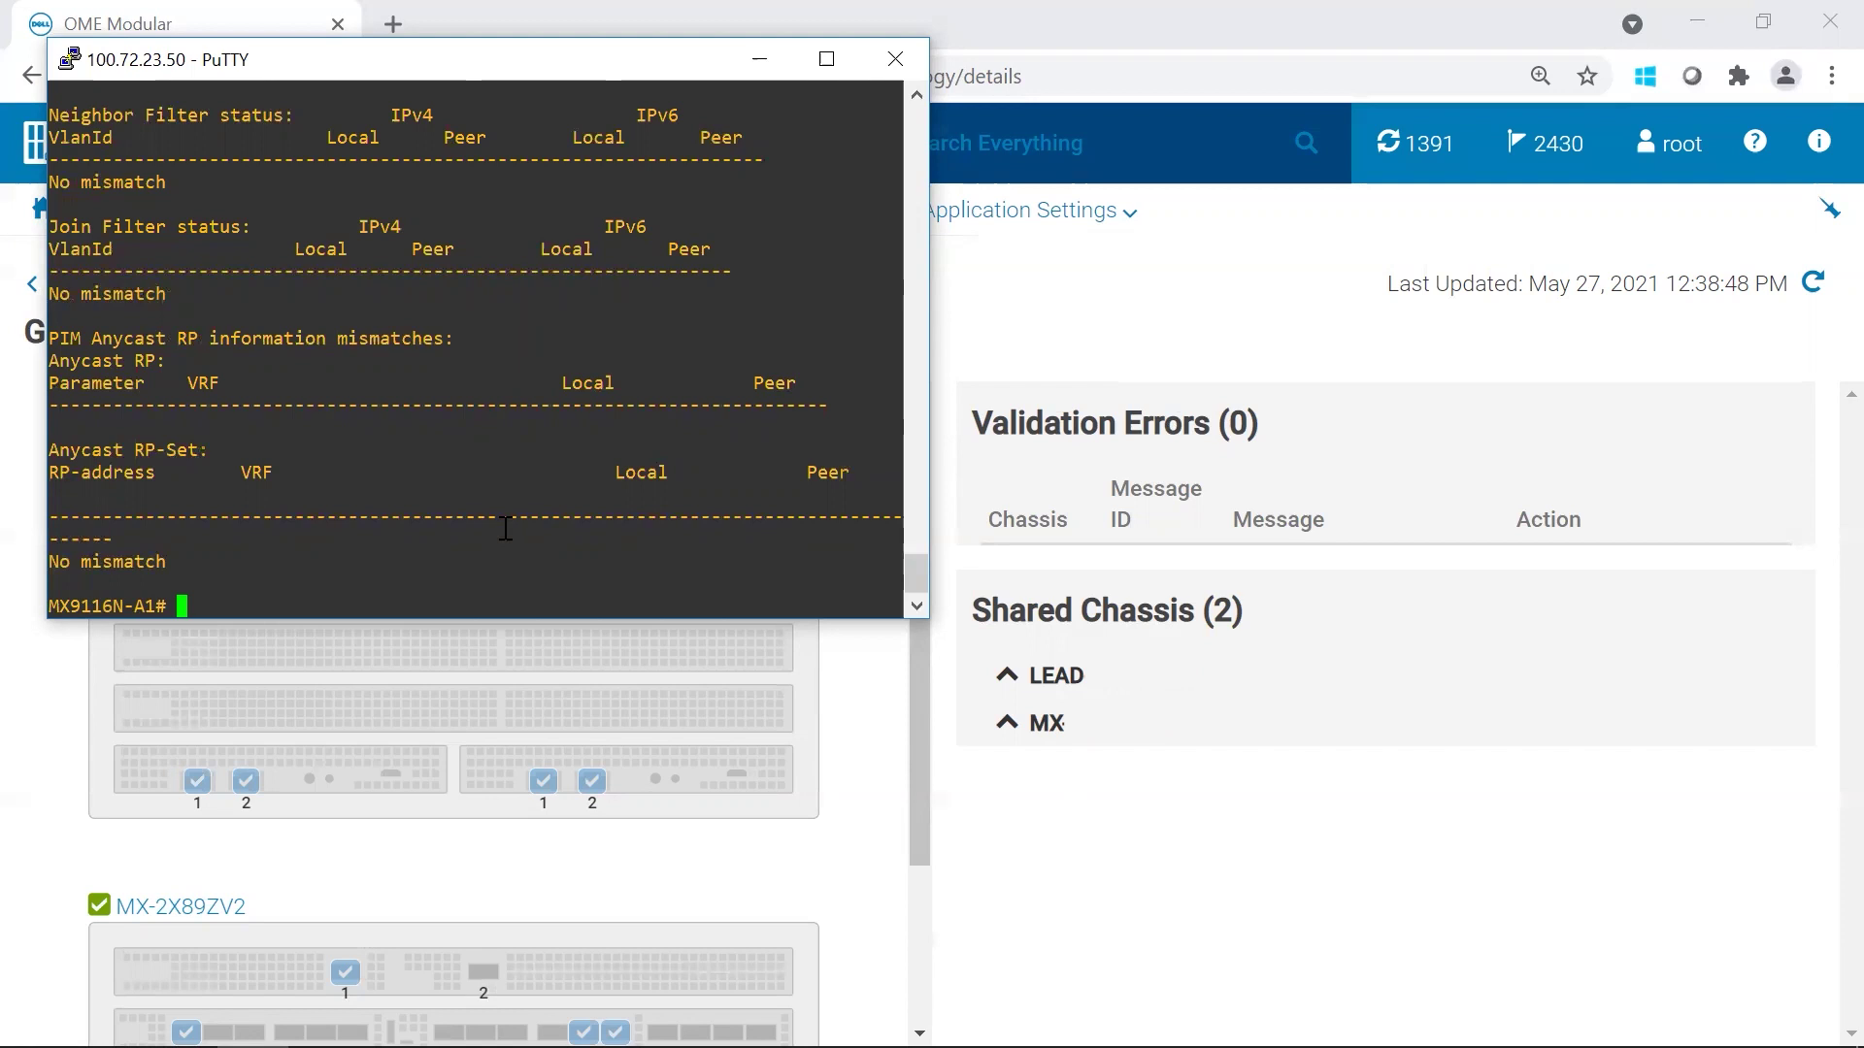
key("Return")
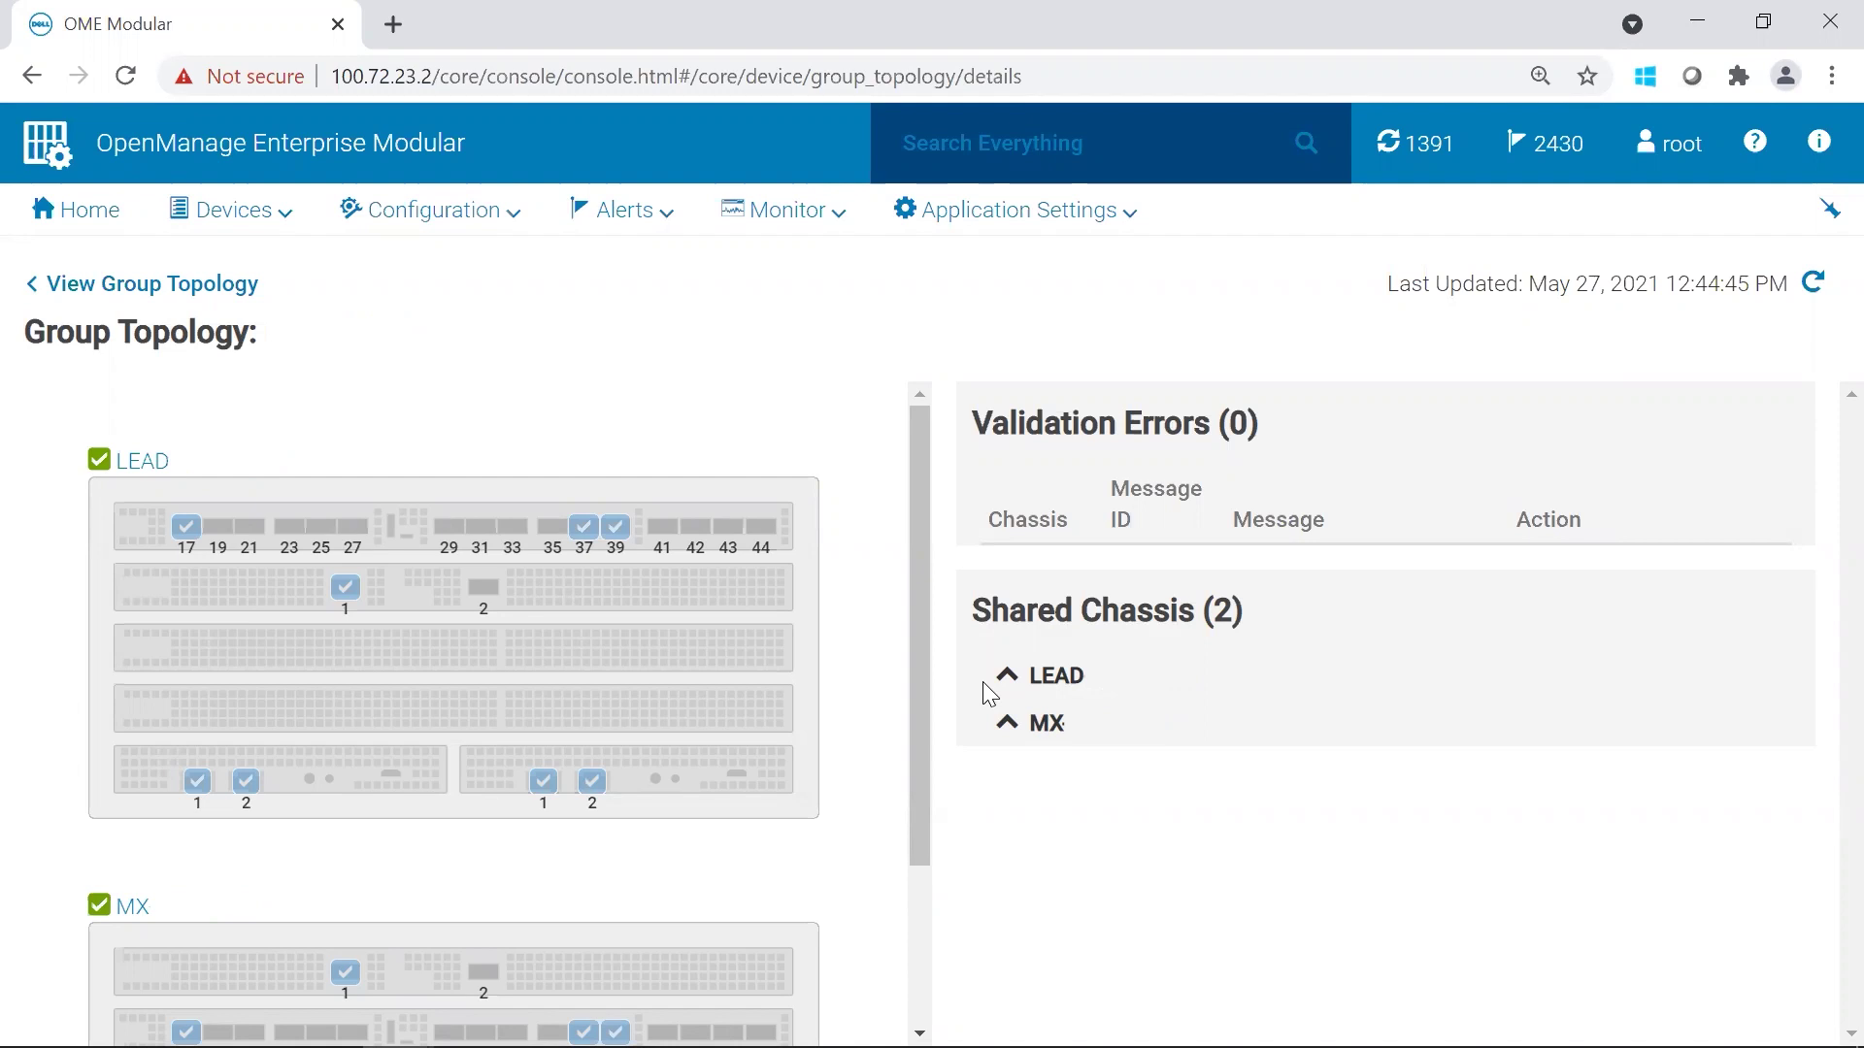
Step: Under Devices > Fabric, open Scalable_Fabric_A's details and its Topology tab
left_click(210, 221)
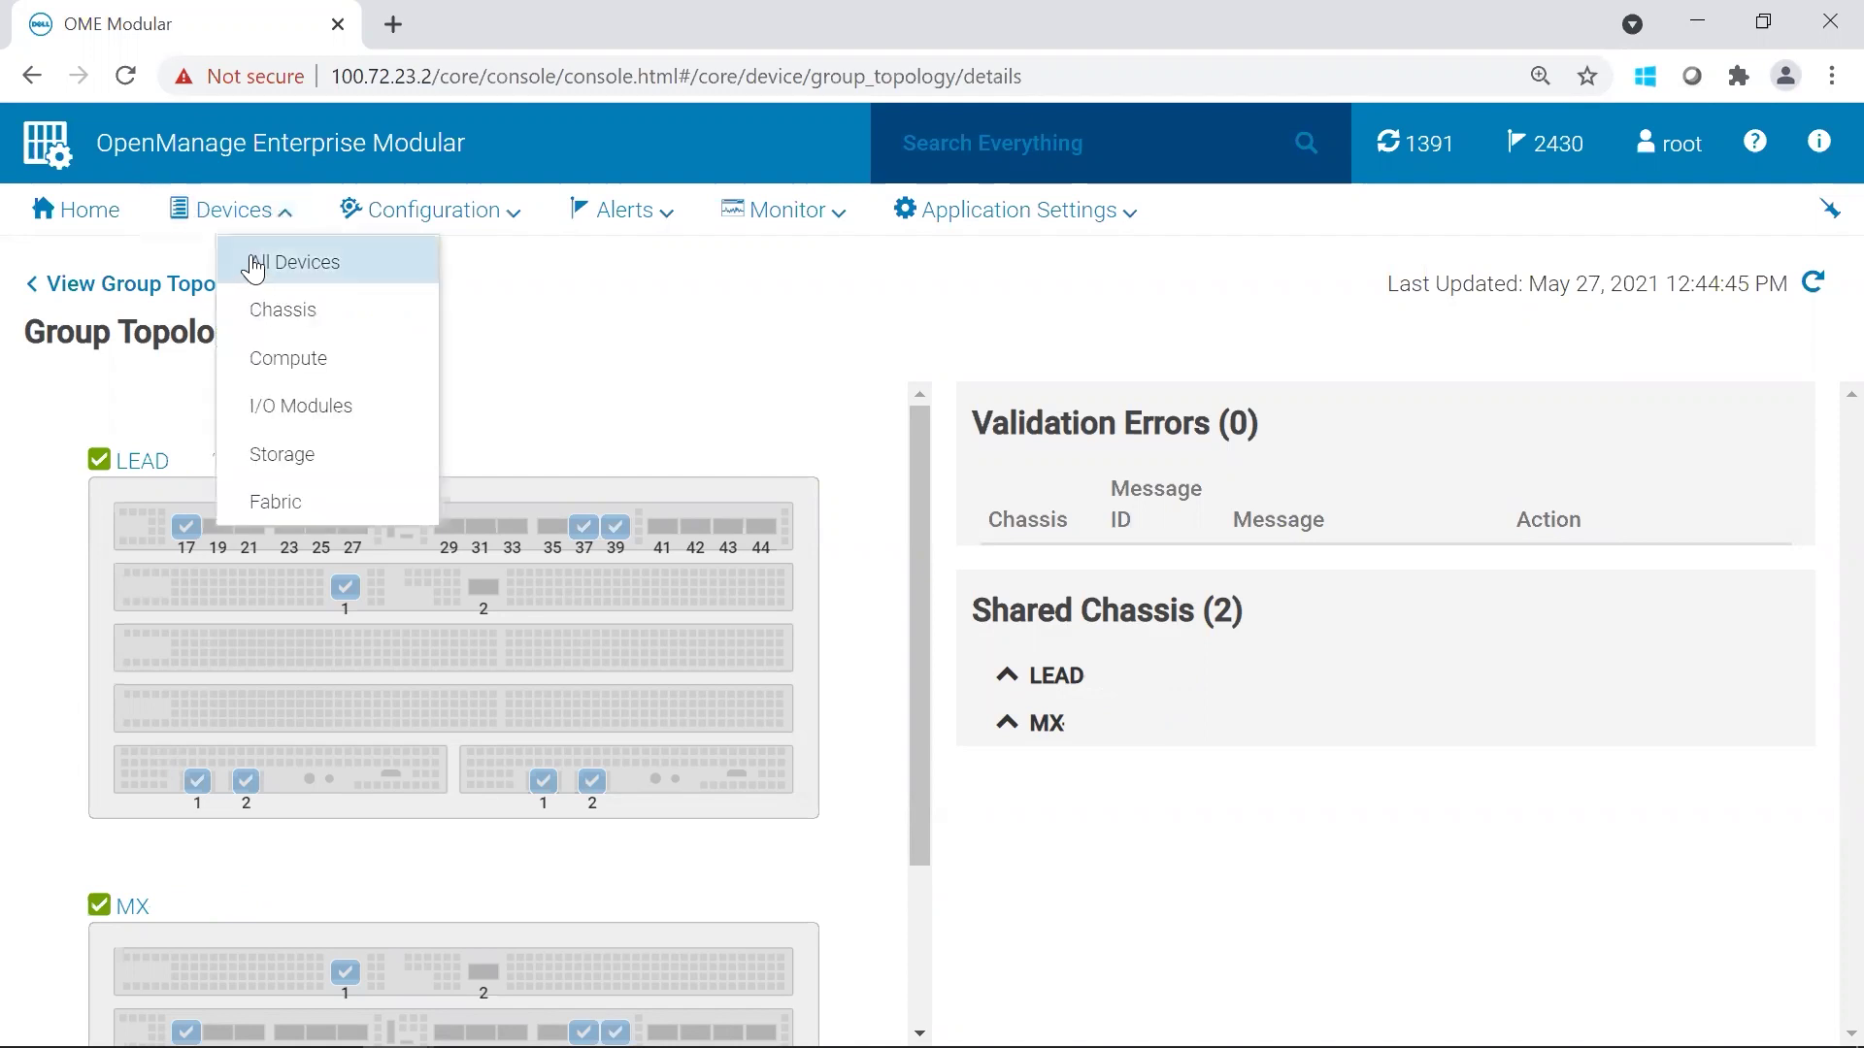
left_click(320, 504)
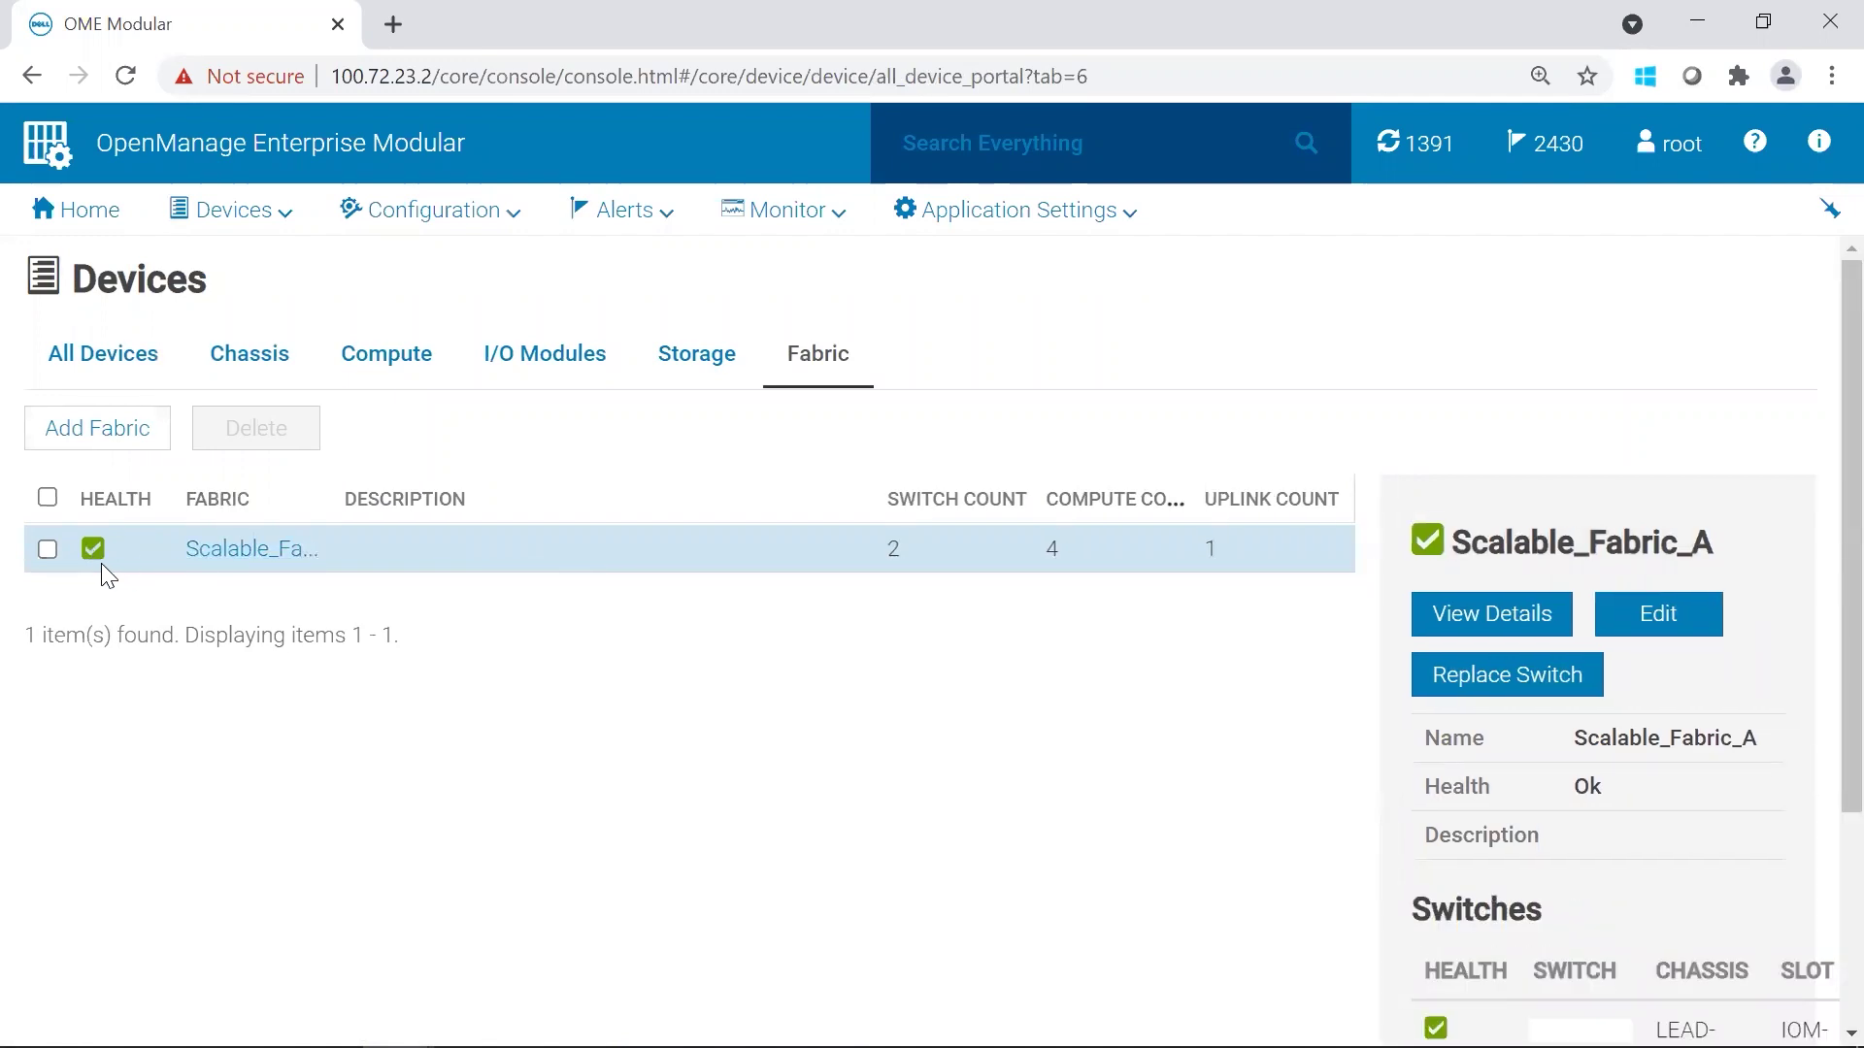
left_click(303, 549)
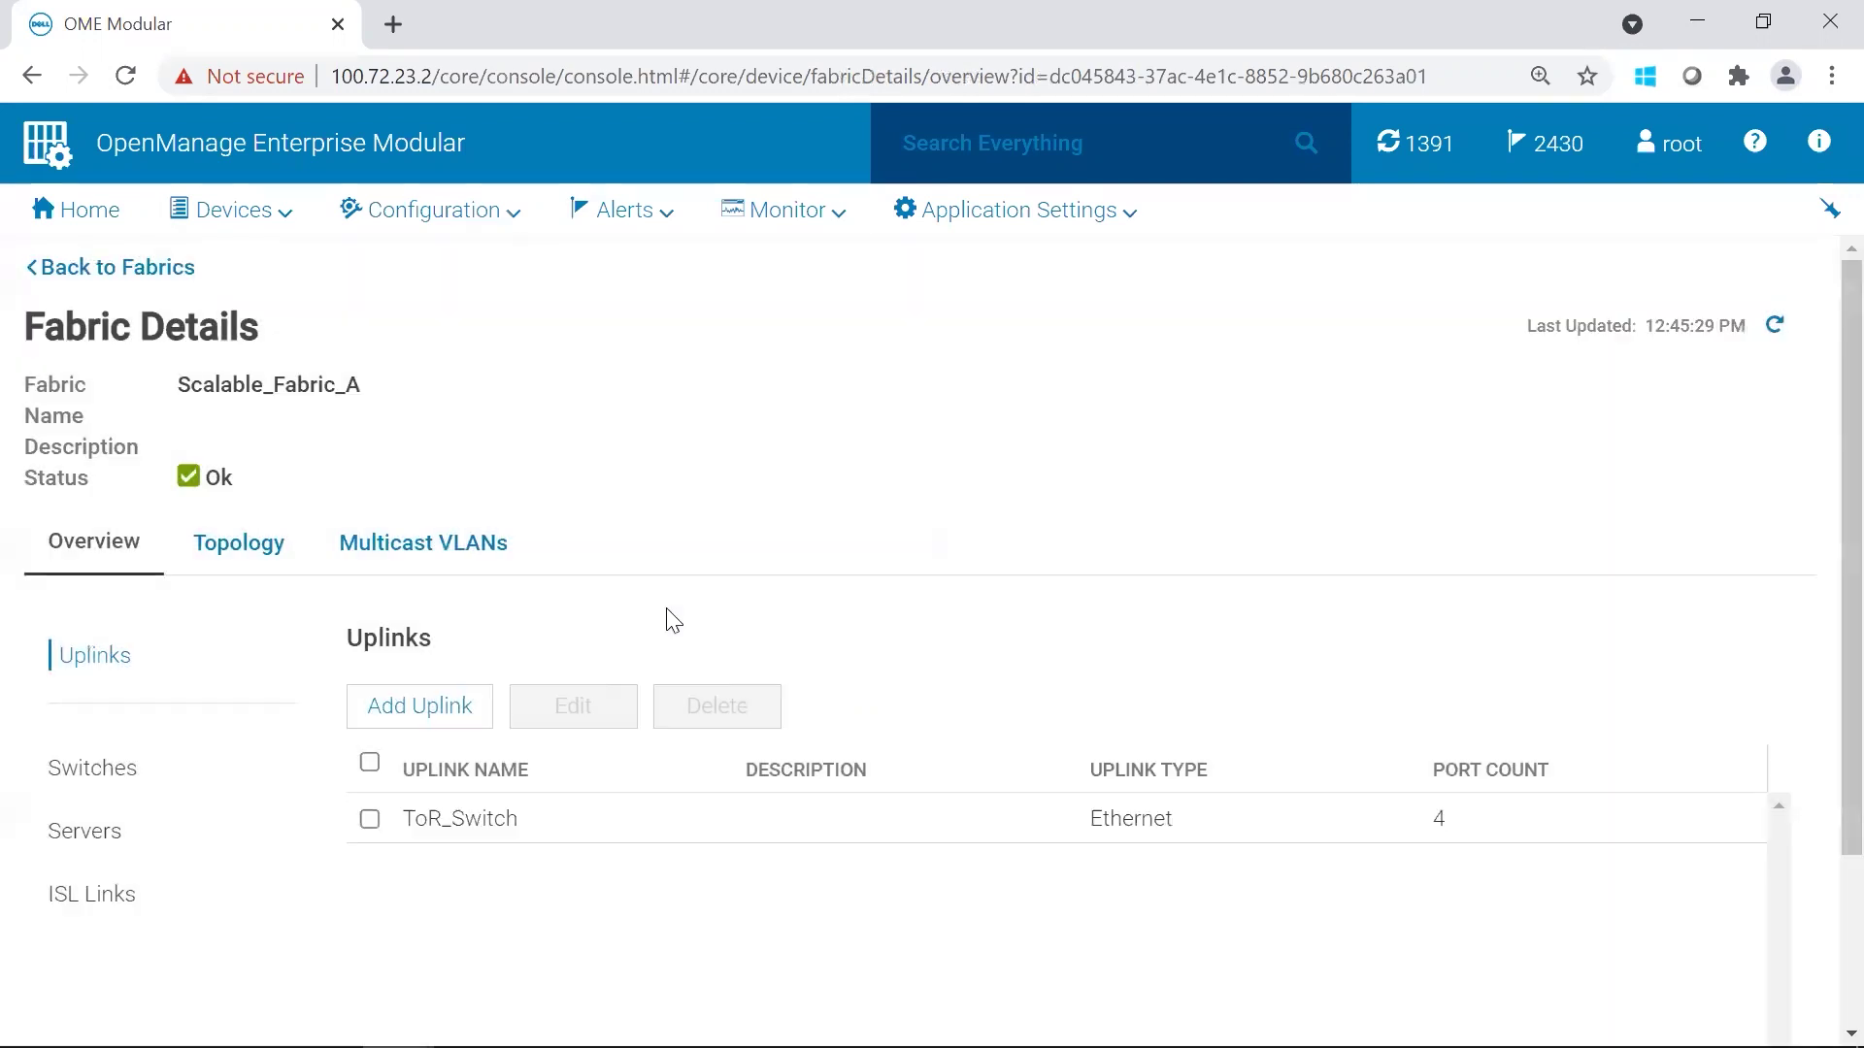
left_click(245, 550)
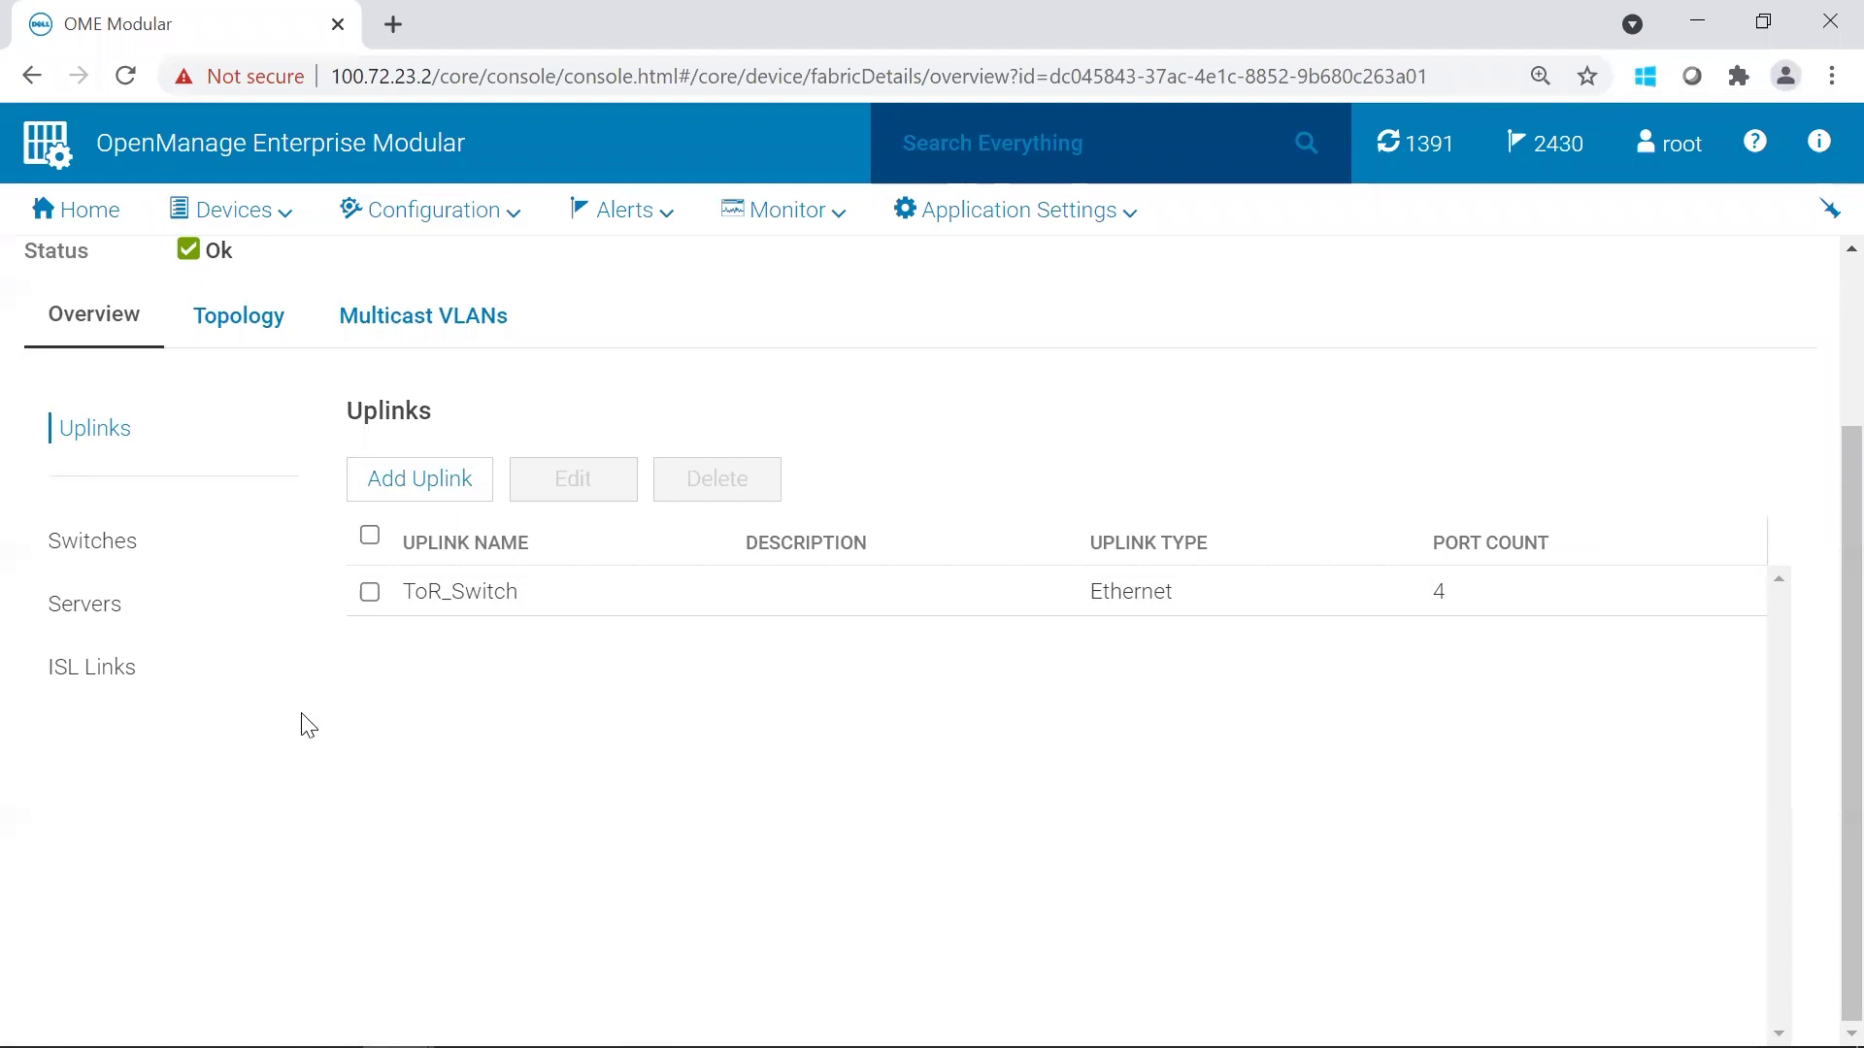
Step: Review Scalable_Fabric_A's ToR_Switch links across both IOMs, then return to All Devices
left_click(225, 333)
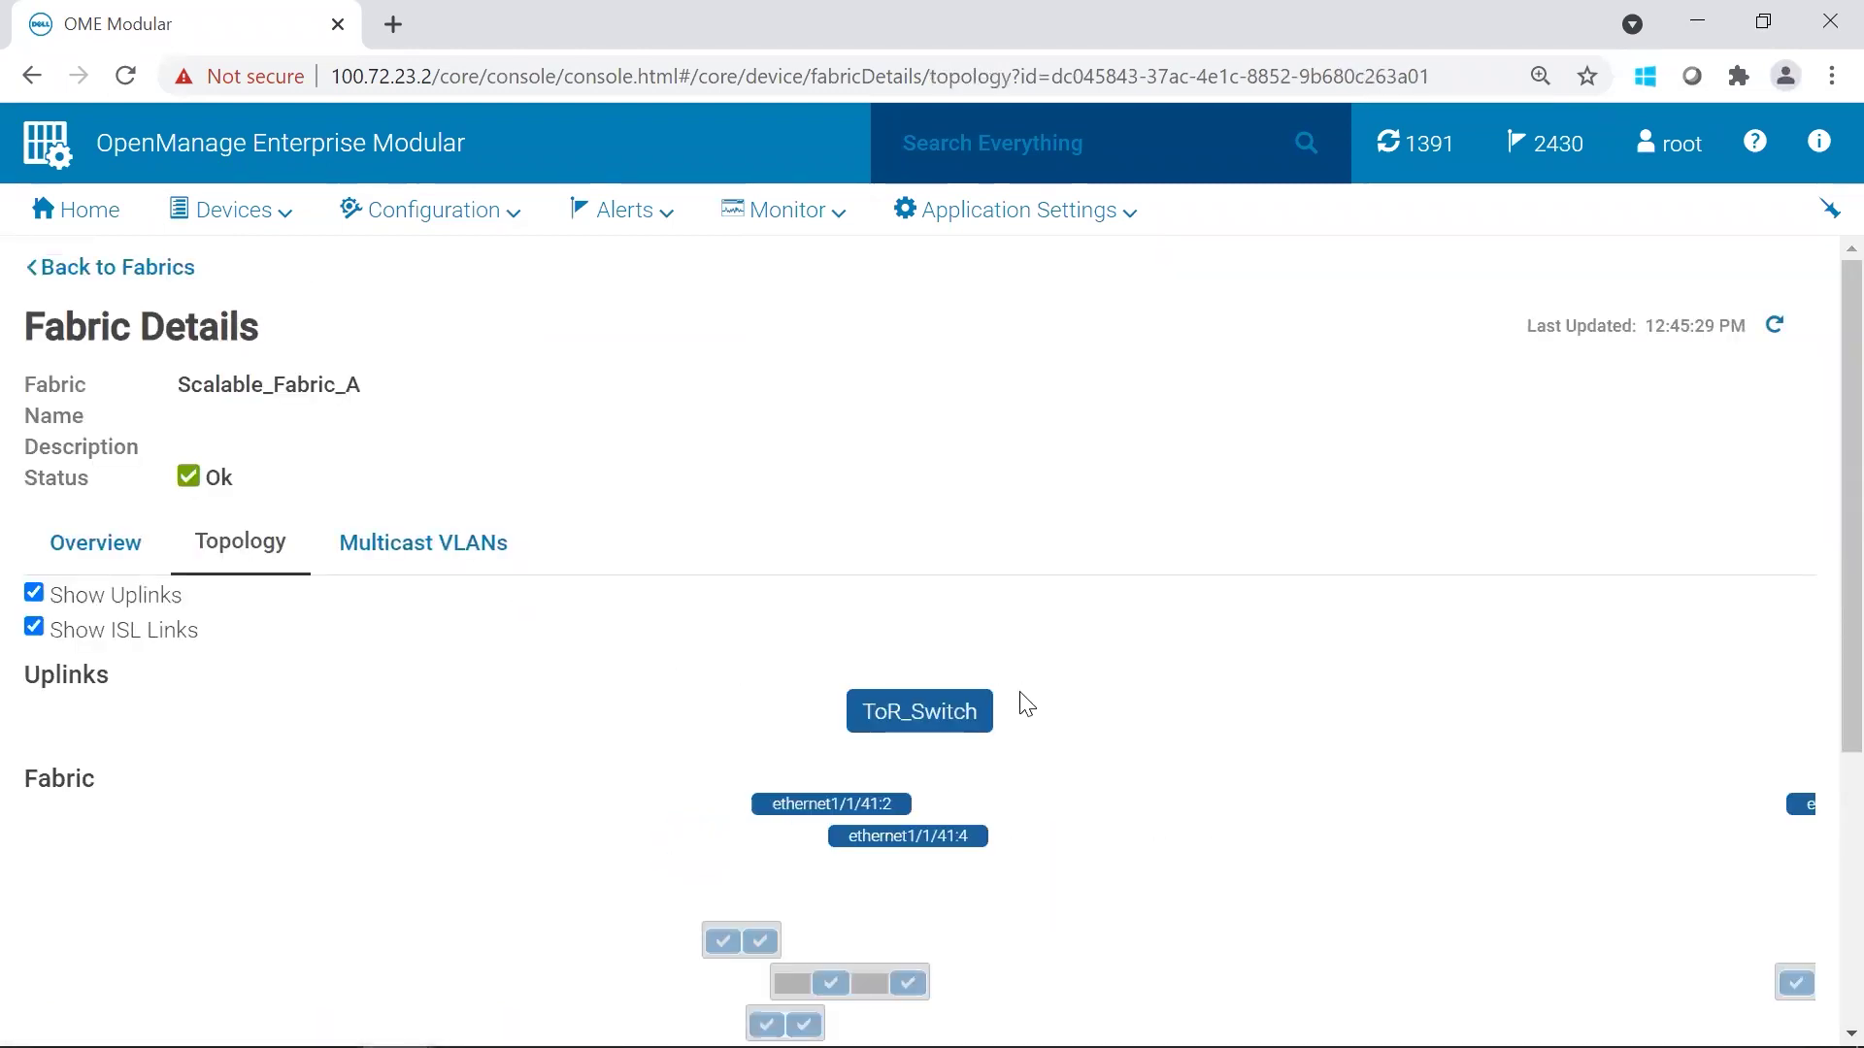
scroll(1823, 619, "down", 4)
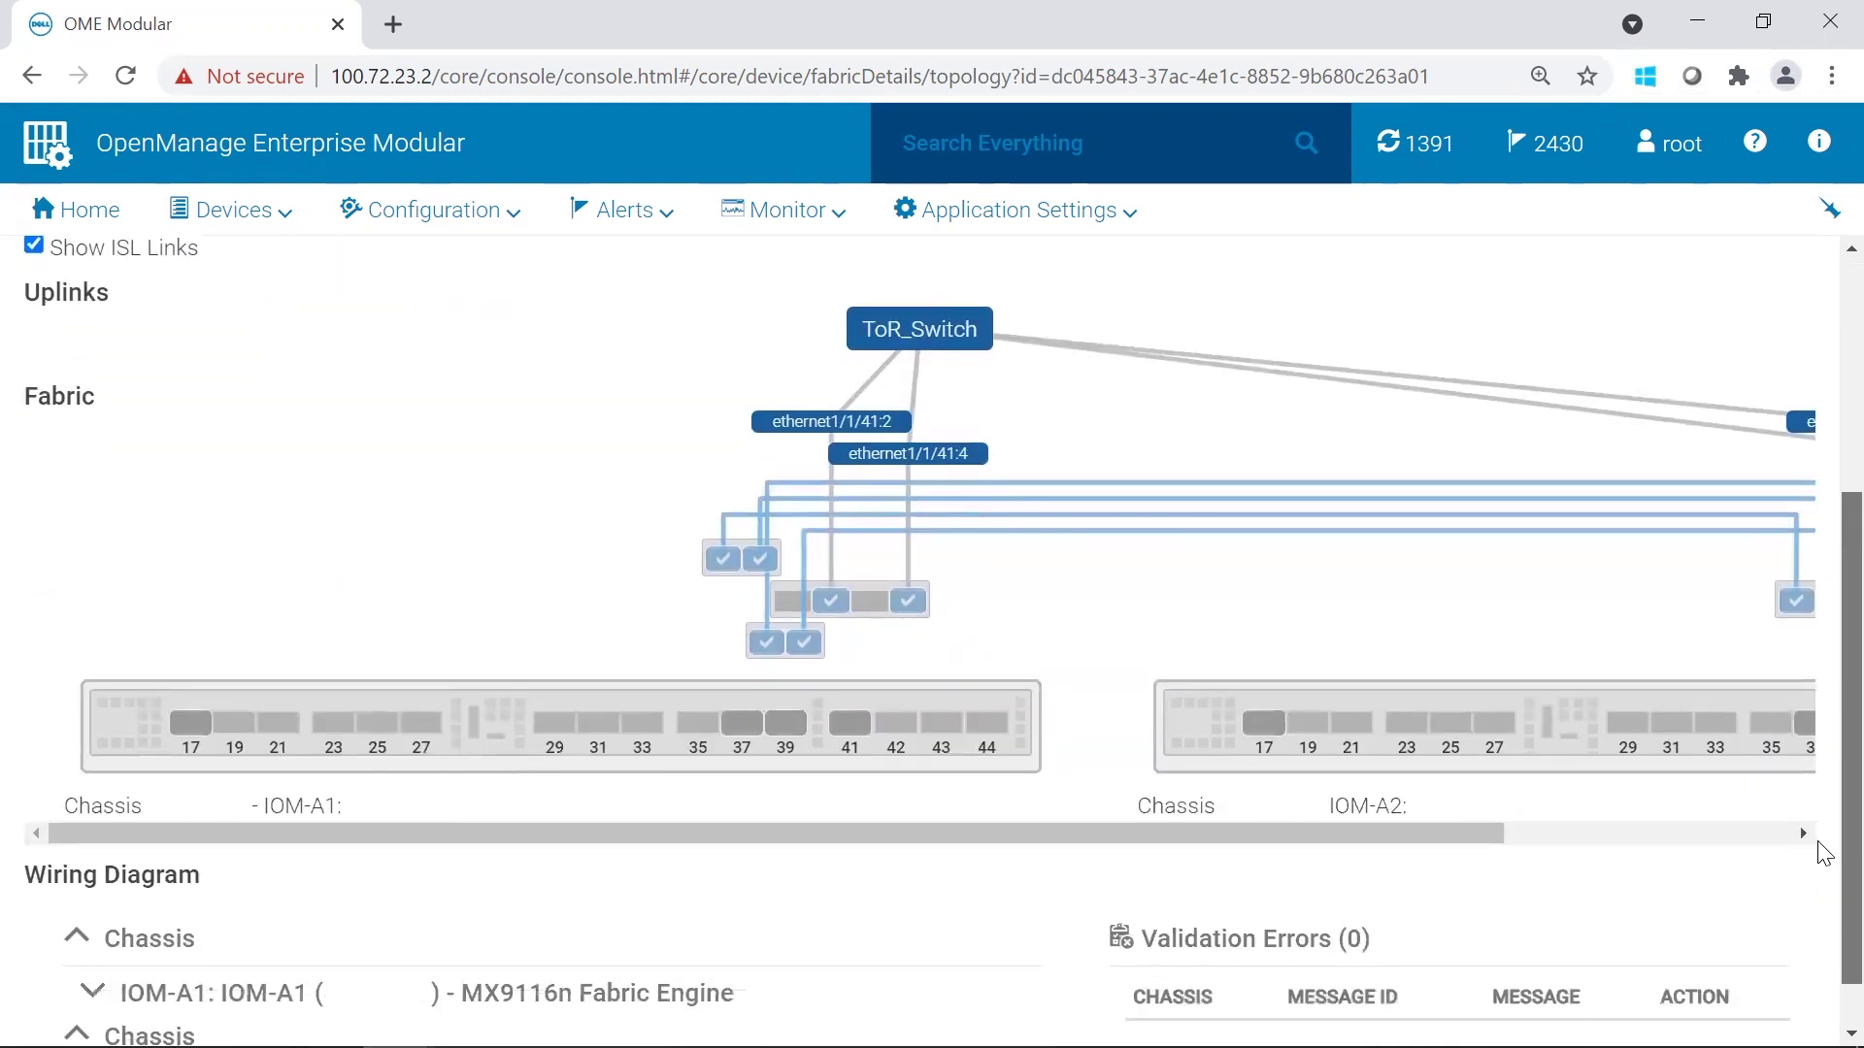
left_click_drag(1060, 835, 1475, 806)
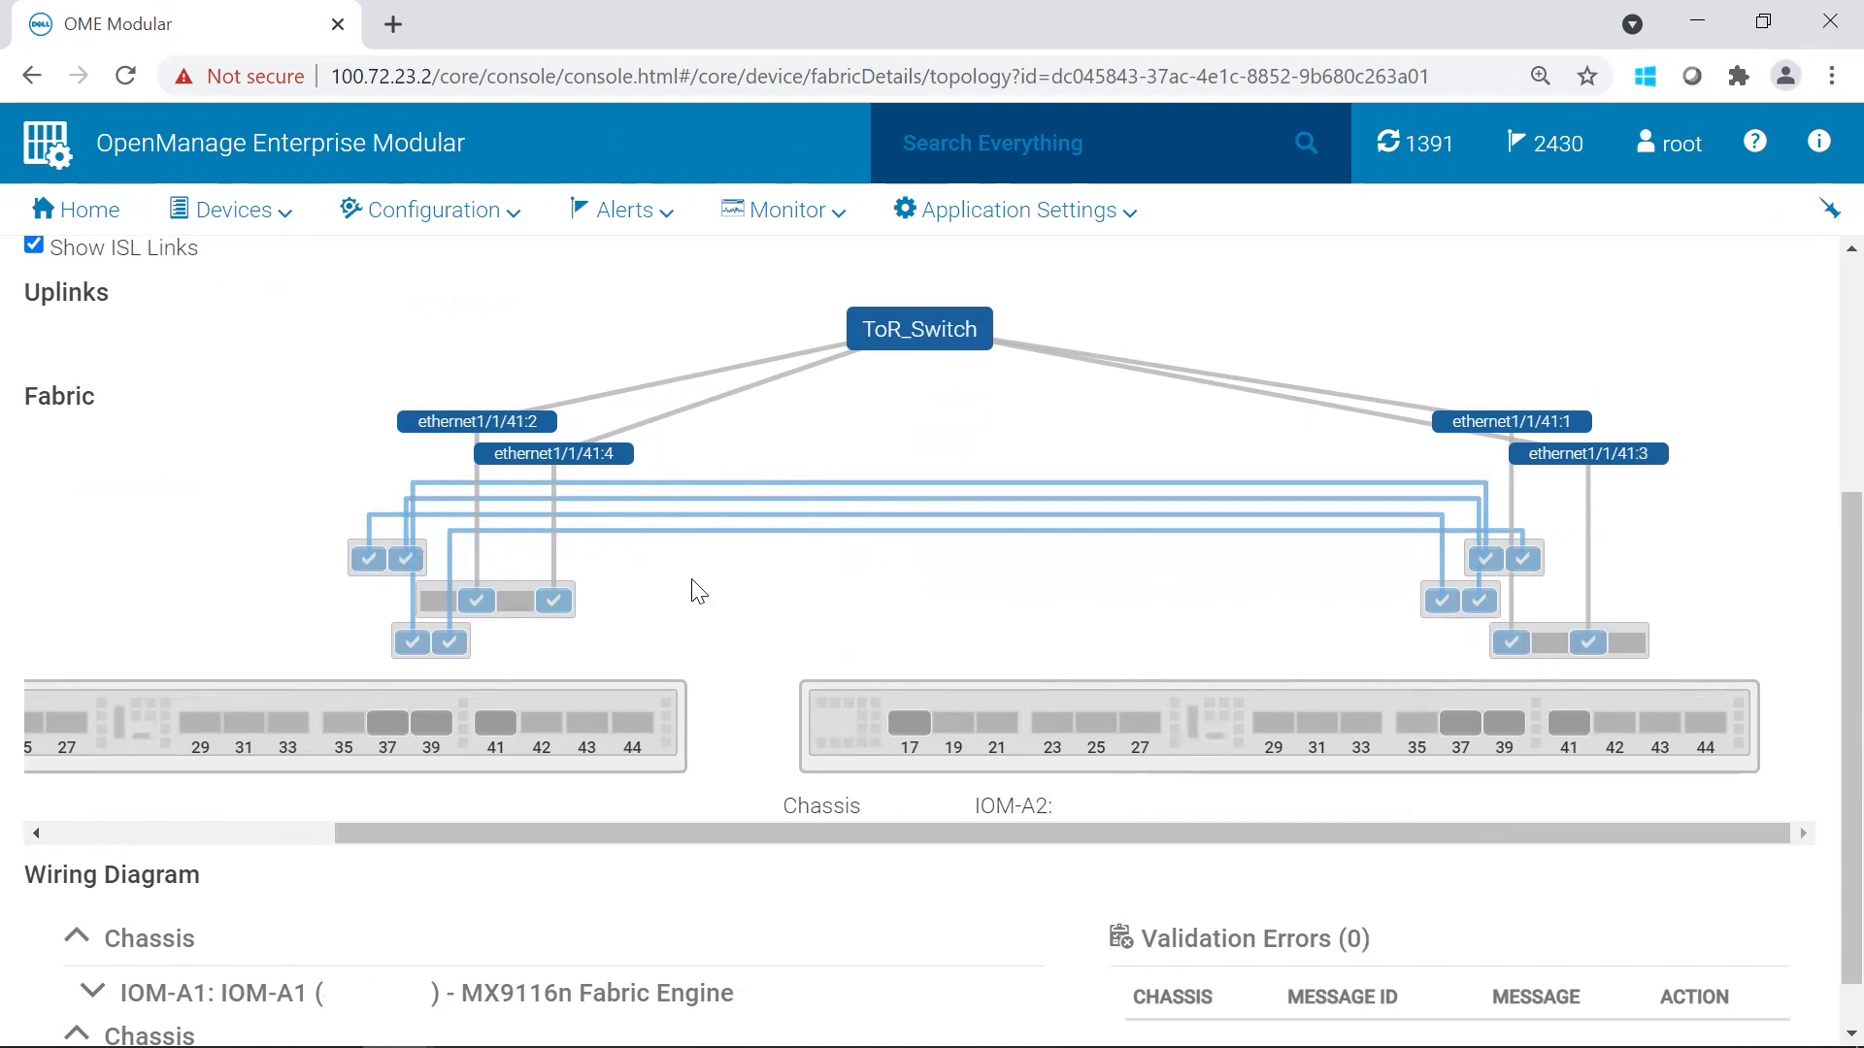
scroll(393, 762, "left", 3)
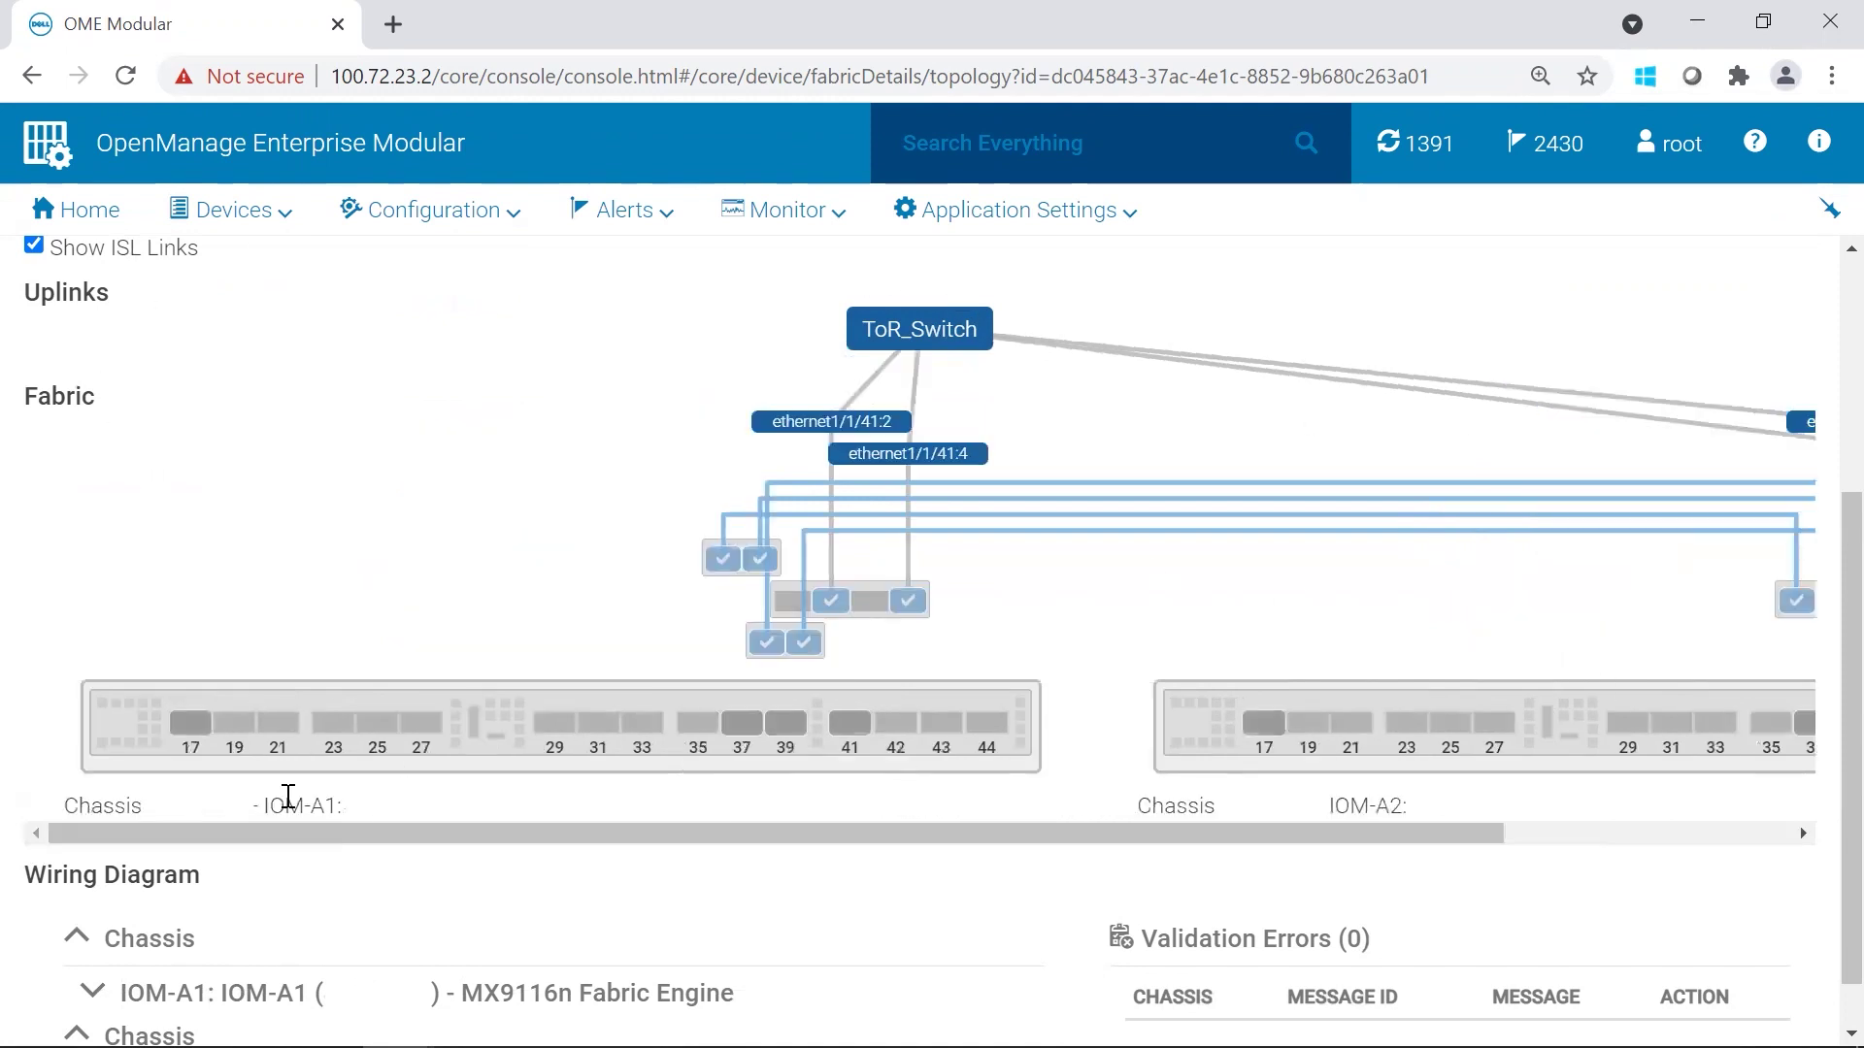
key("alt+Left")
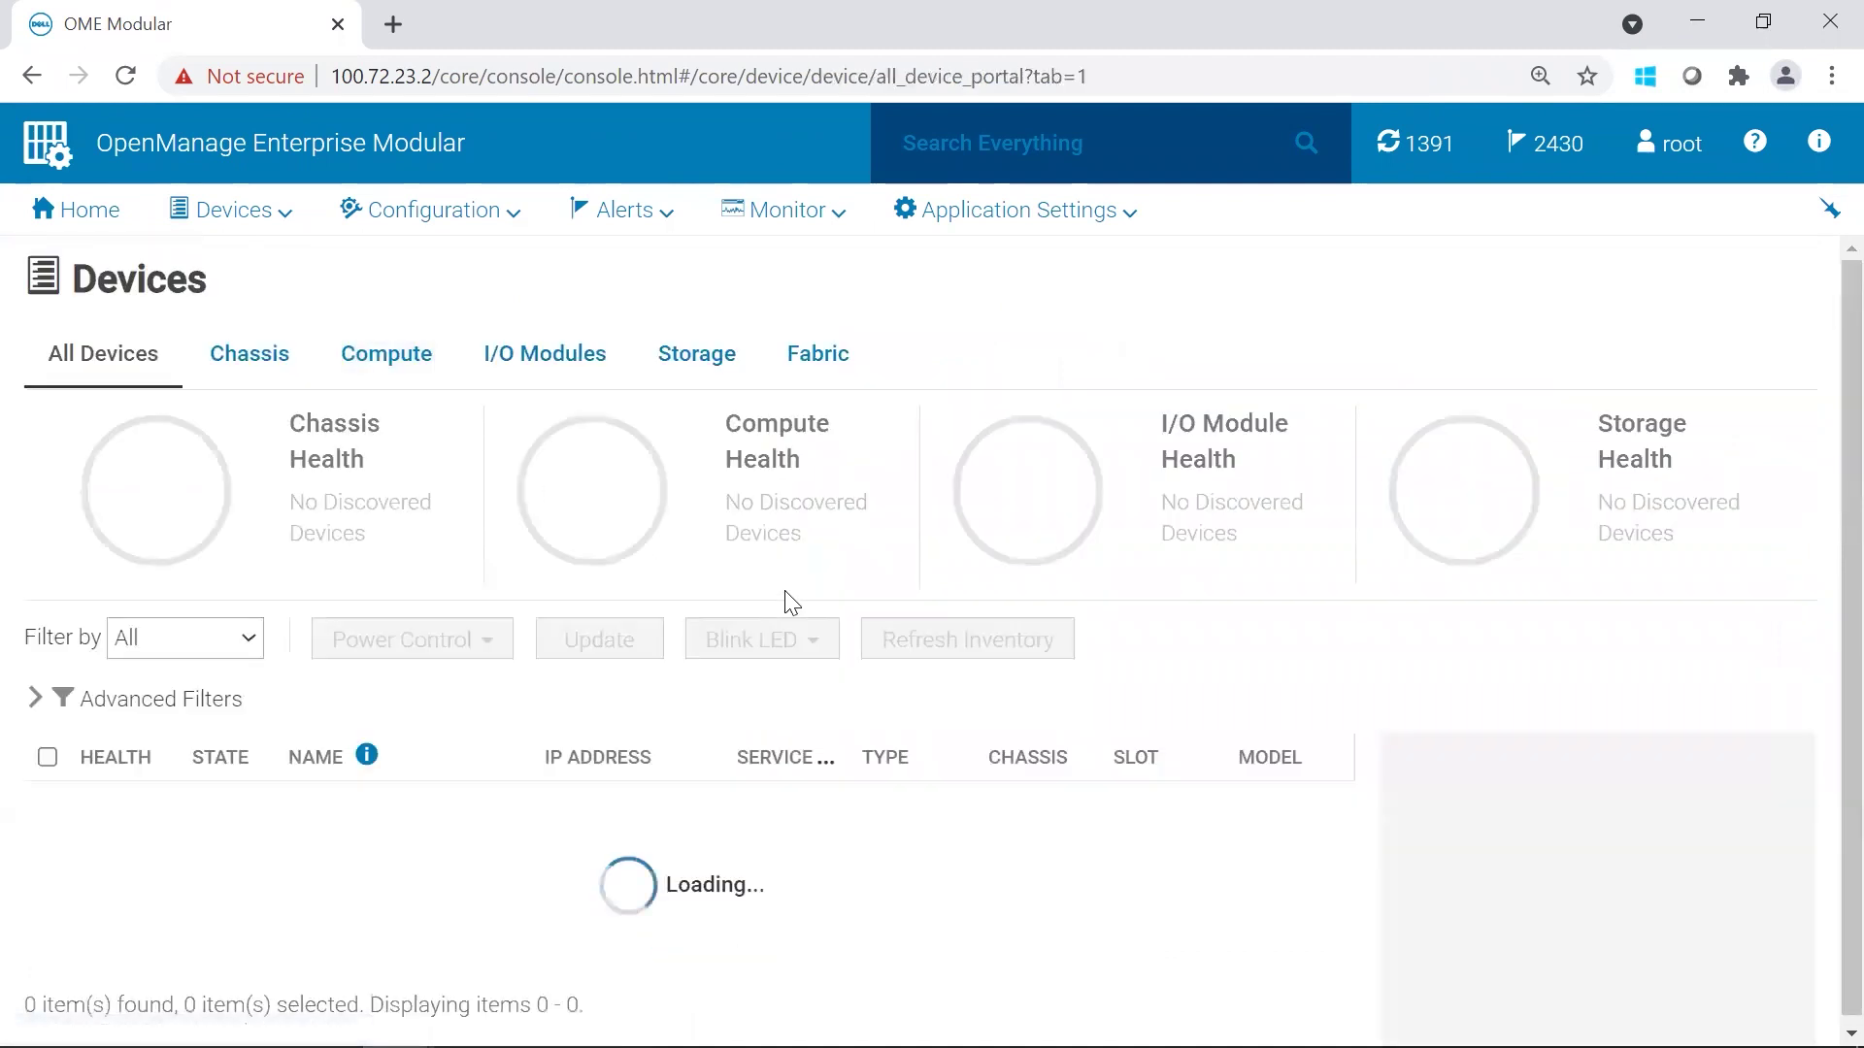